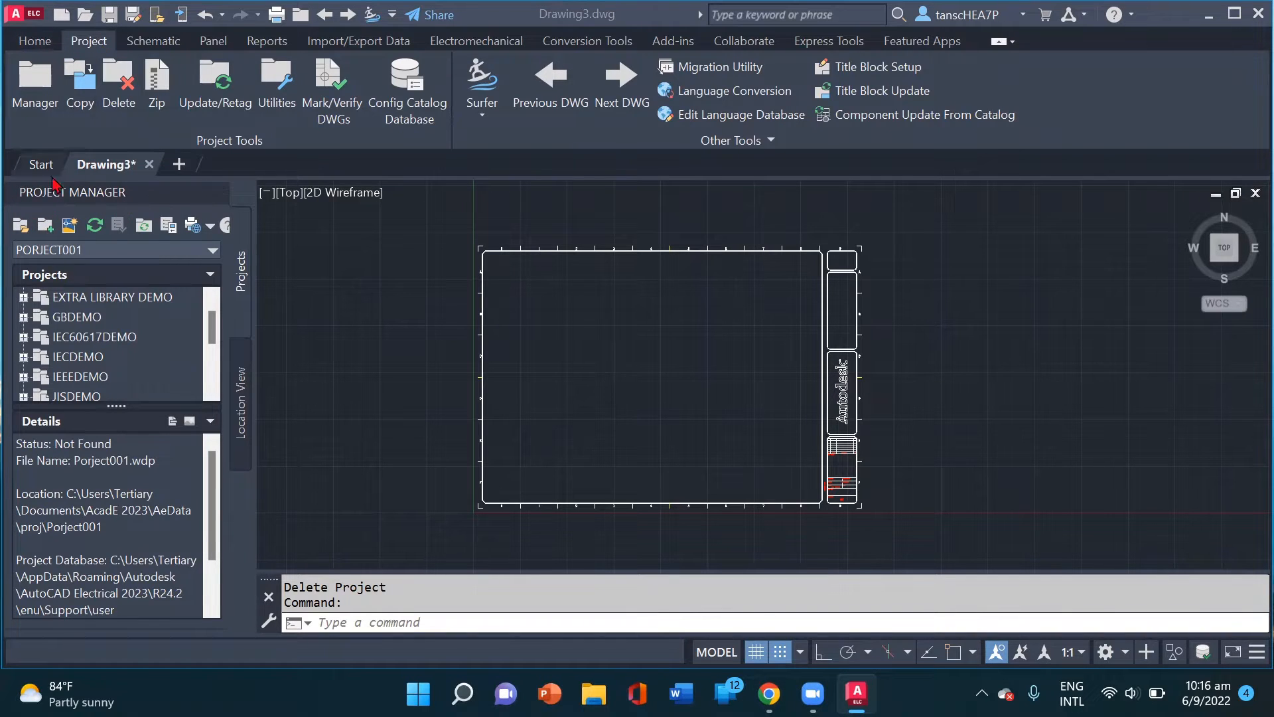
Create a new project named P1 in the default location with its own project folder
left_click(46, 227)
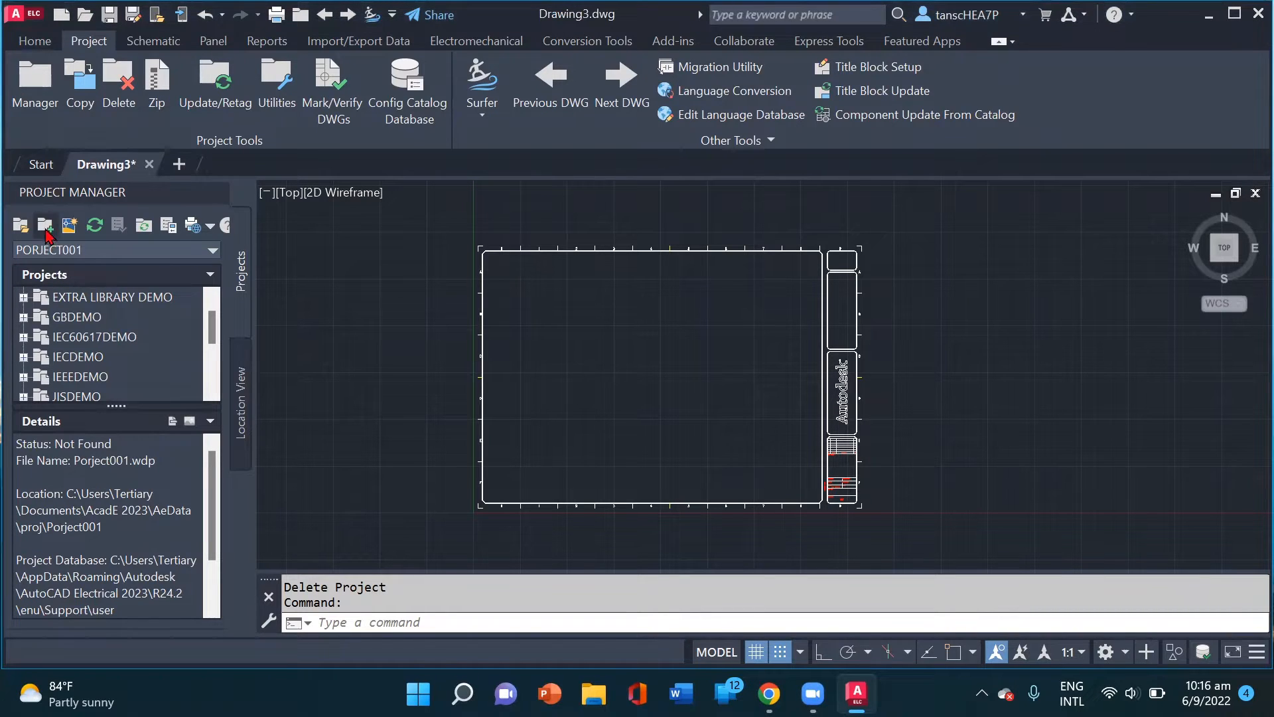
left_click(46, 228)
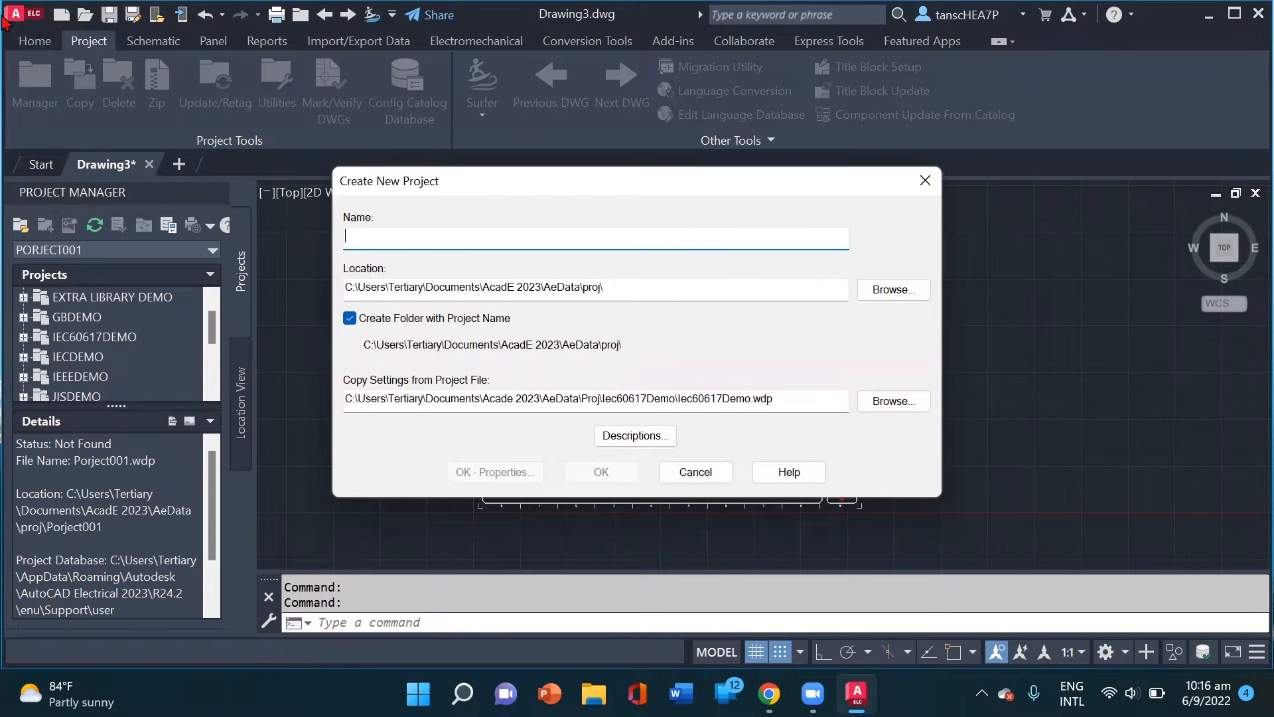
type("P1")
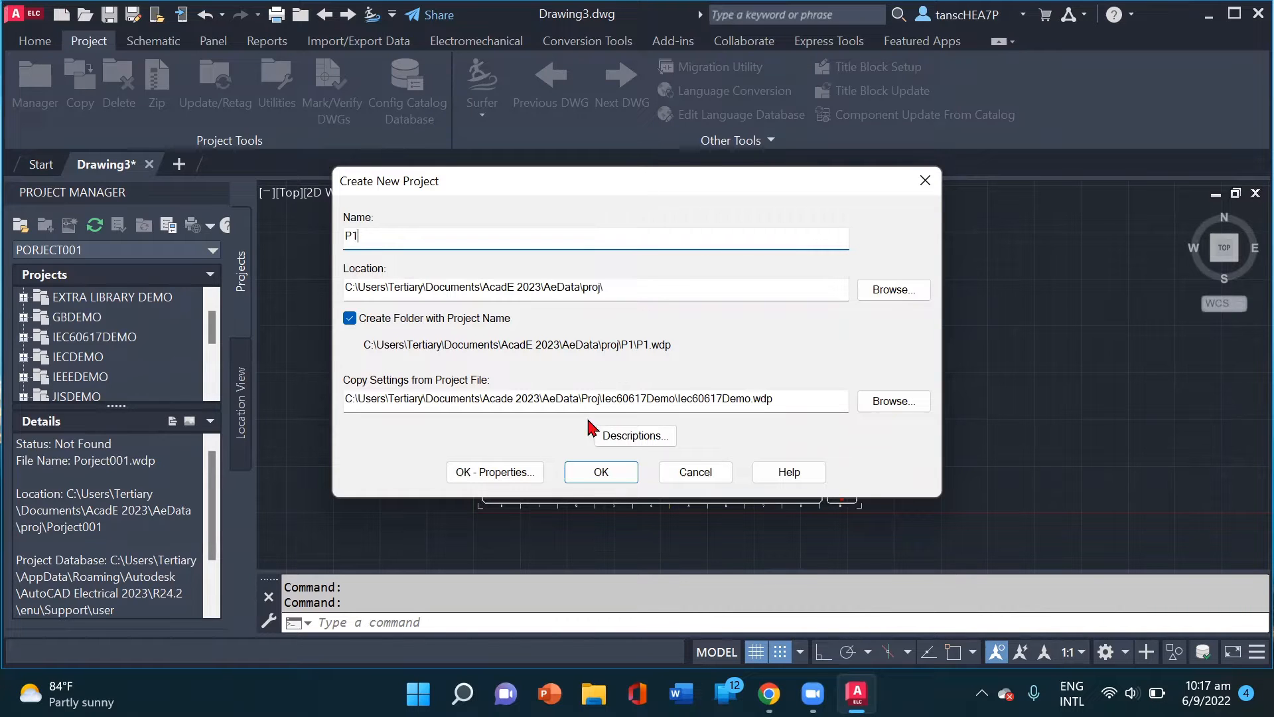
left_click(601, 473)
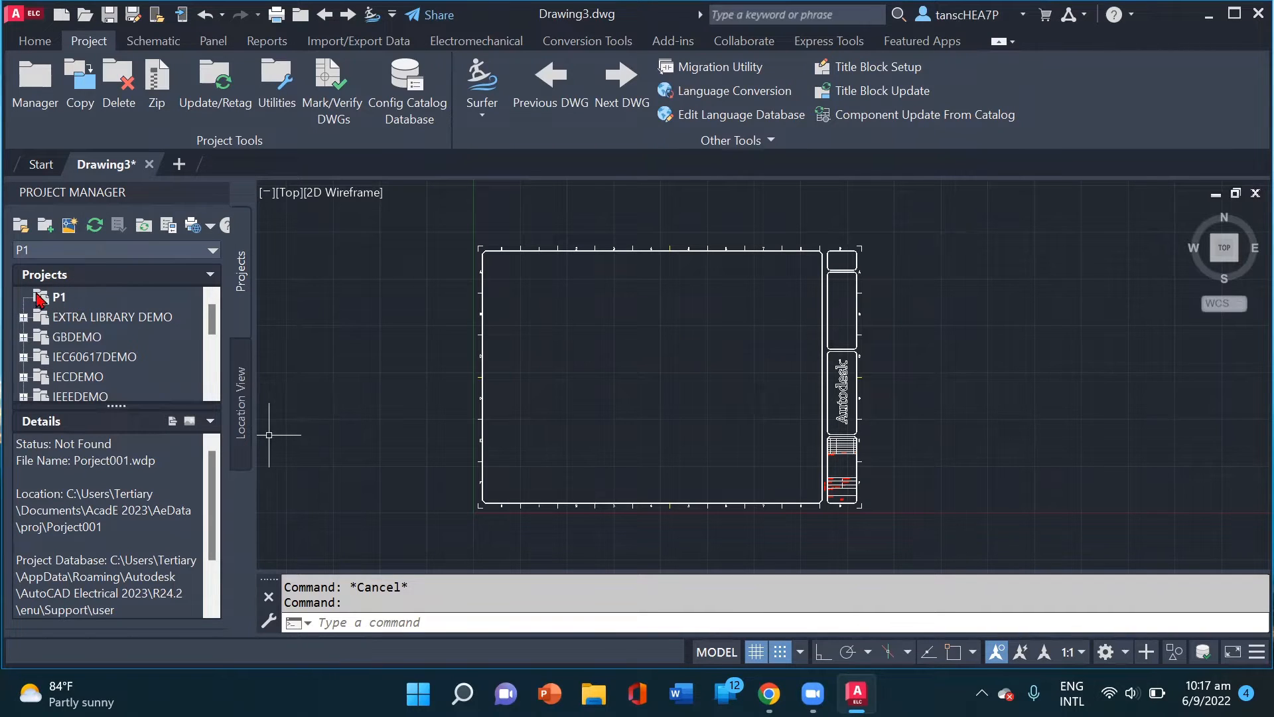
Set up a new drawing named dr1 in project P1, using the ACAD_ELECTRICAL_IEC template
left_click(59, 299)
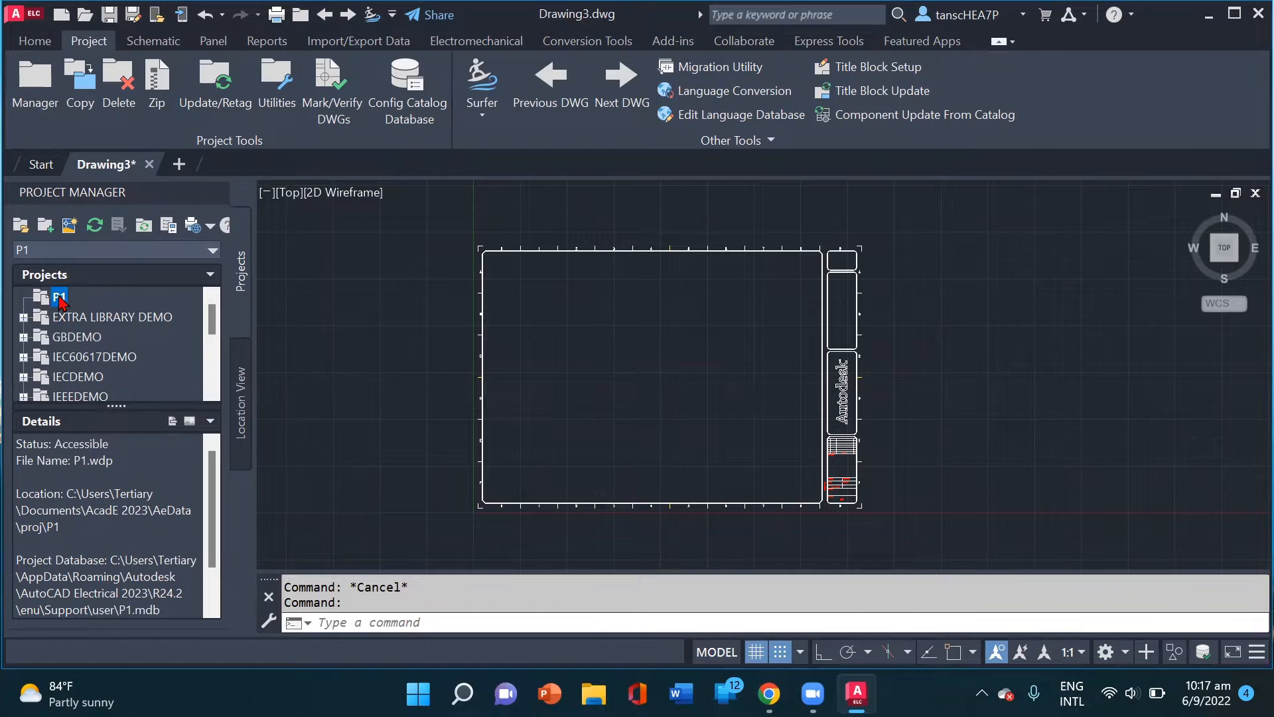
right_click(59, 301)
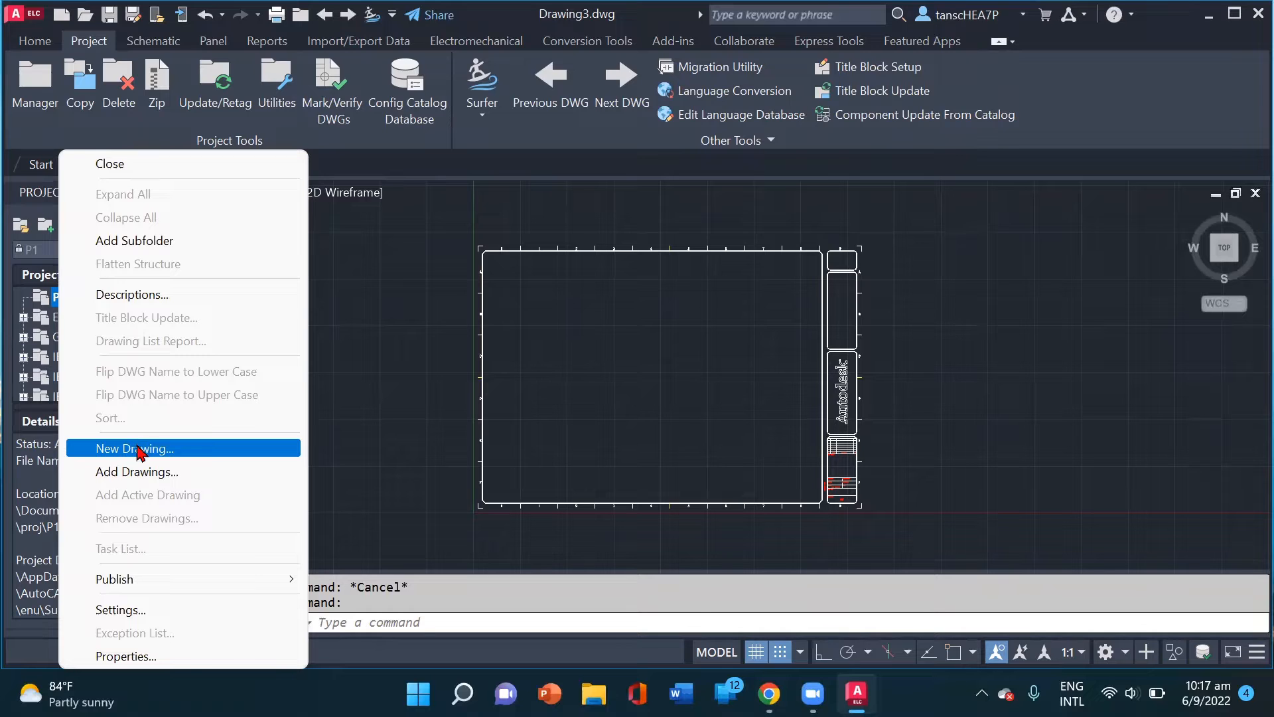
left_click(139, 446)
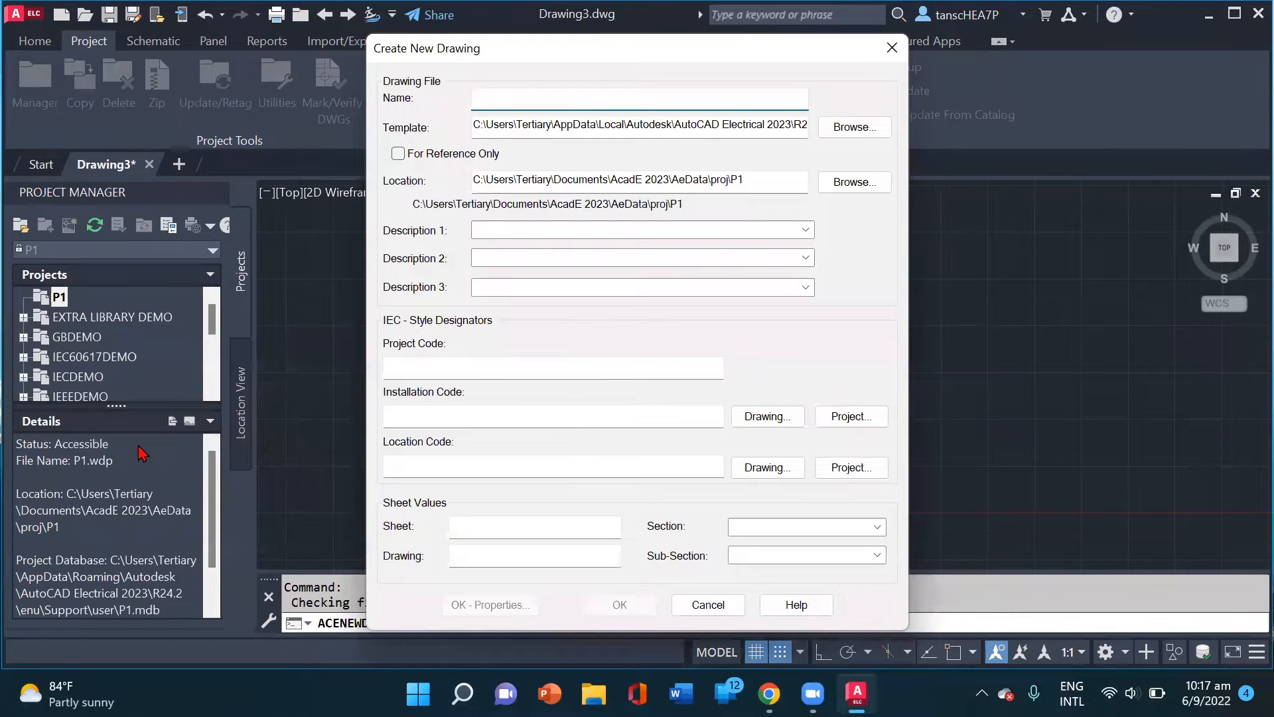
type("dr1")
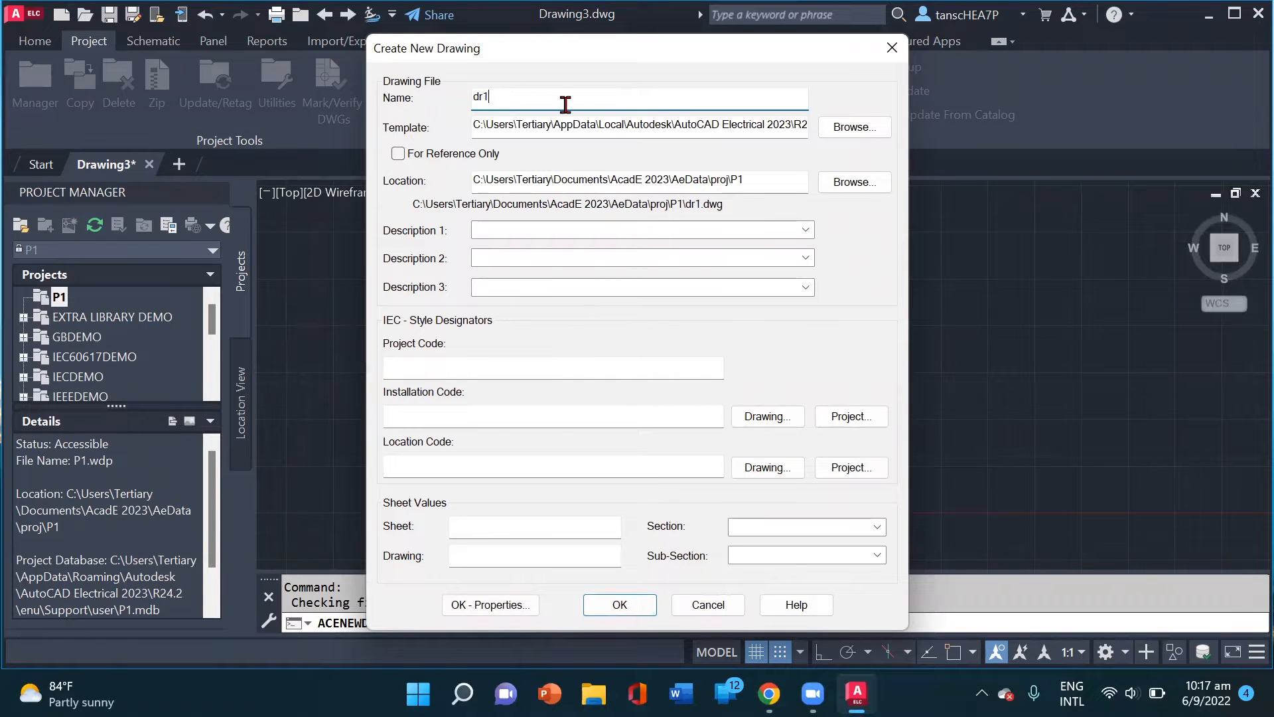
left_click(663, 126)
double_click(674, 128)
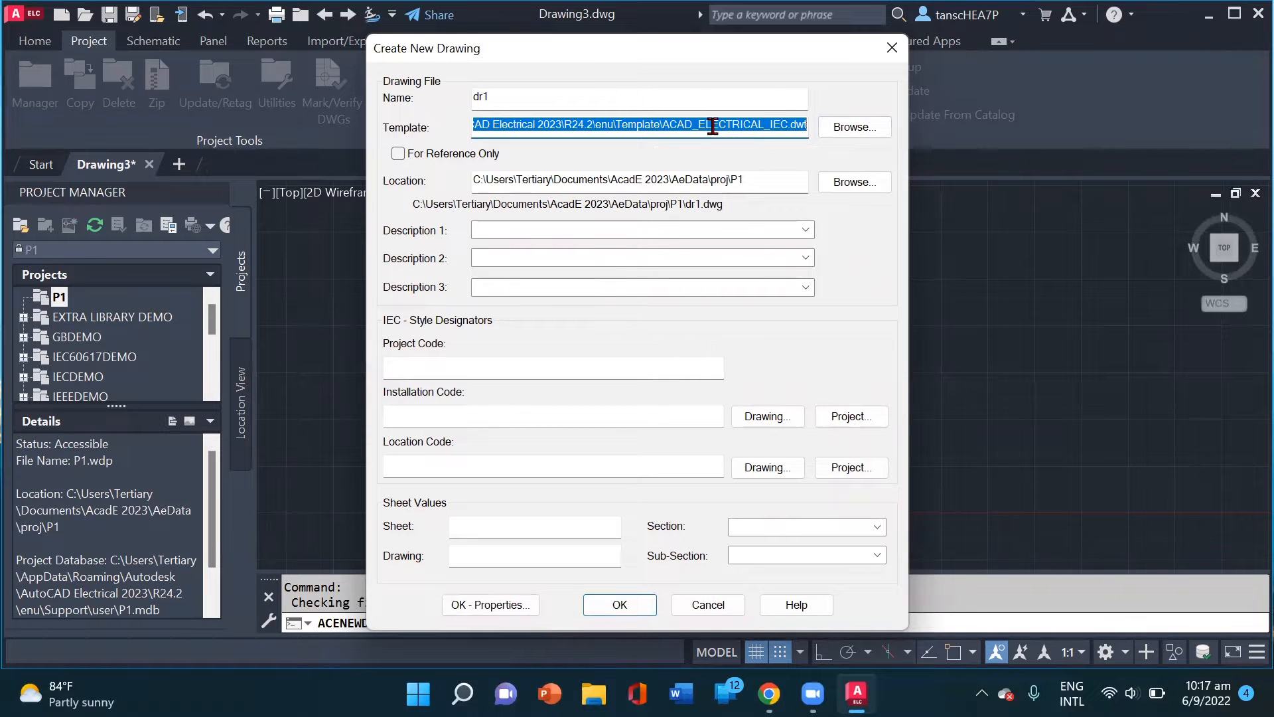
left_click(855, 130)
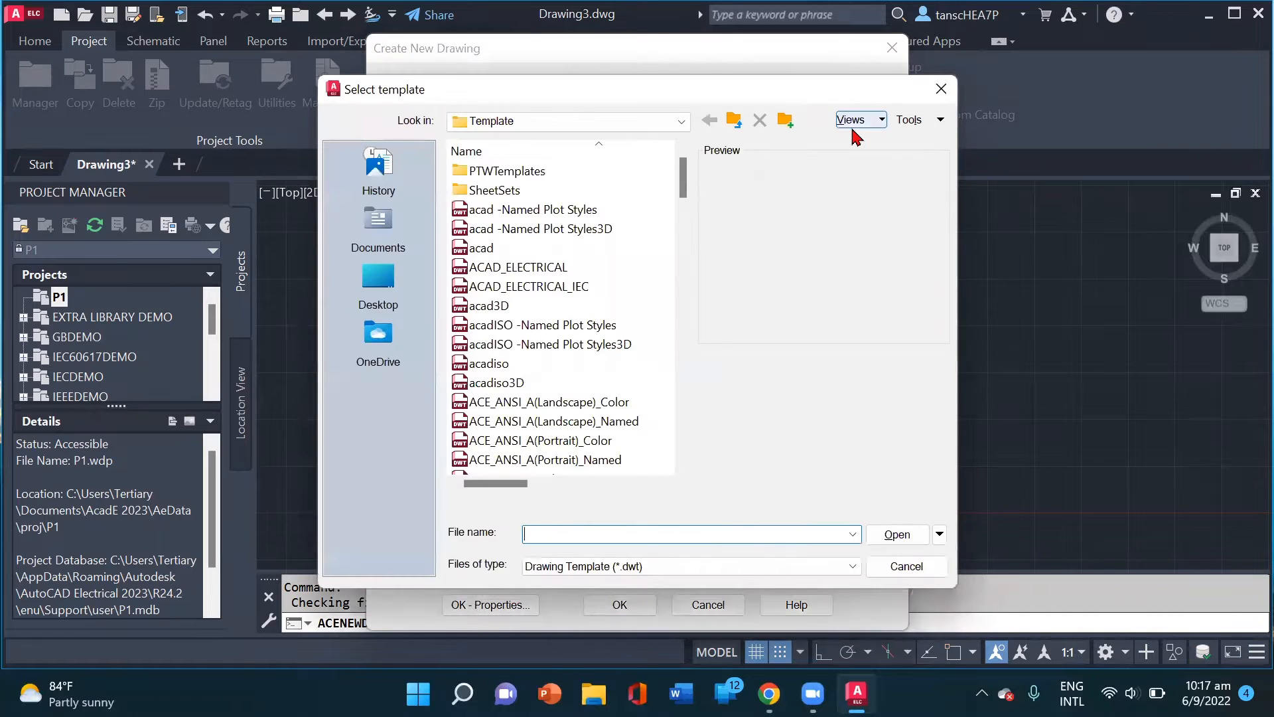
left_click(516, 292)
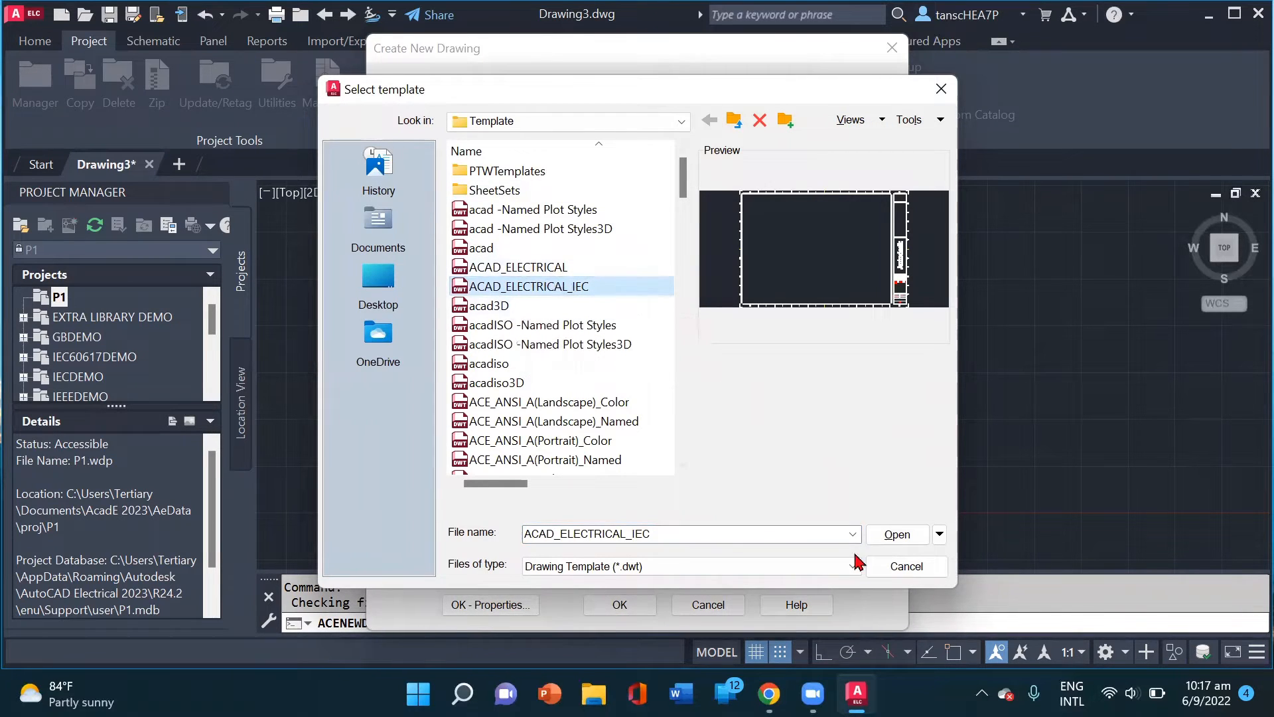
left_click(897, 534)
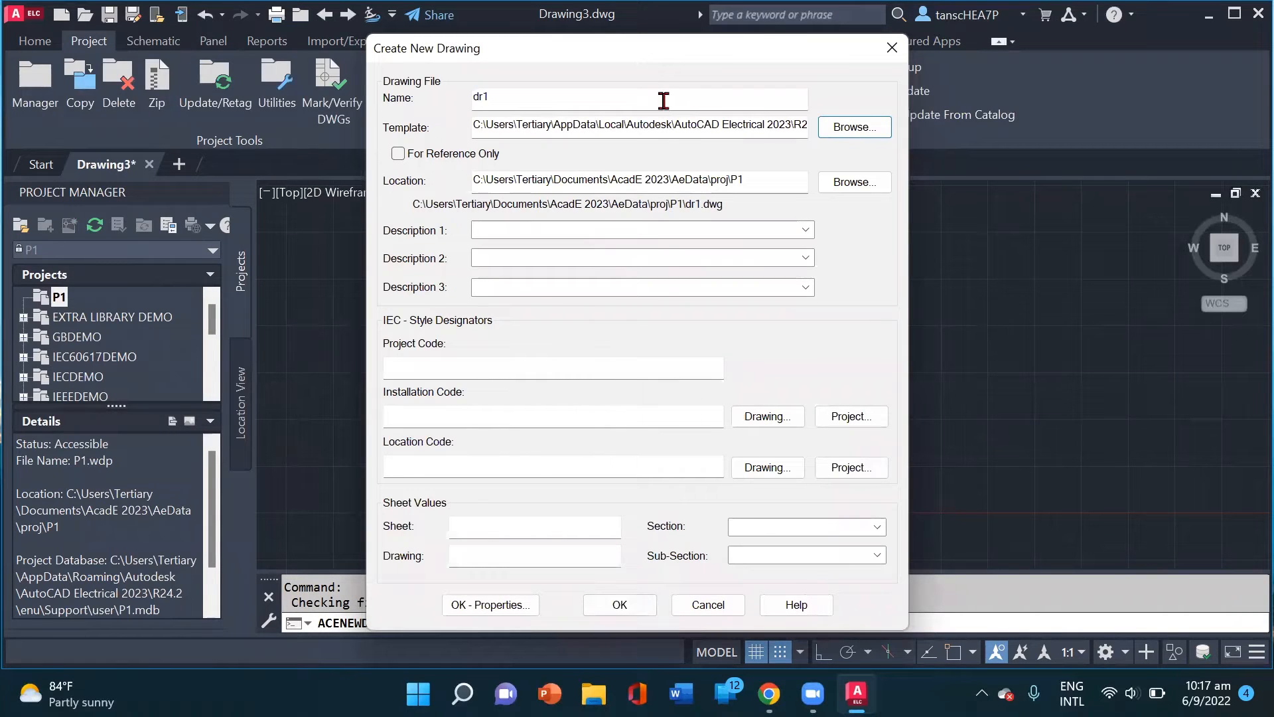
Create the dr1 drawing and apply the project default values to its drawing settings
left_click_drag(651, 57, 657, 25)
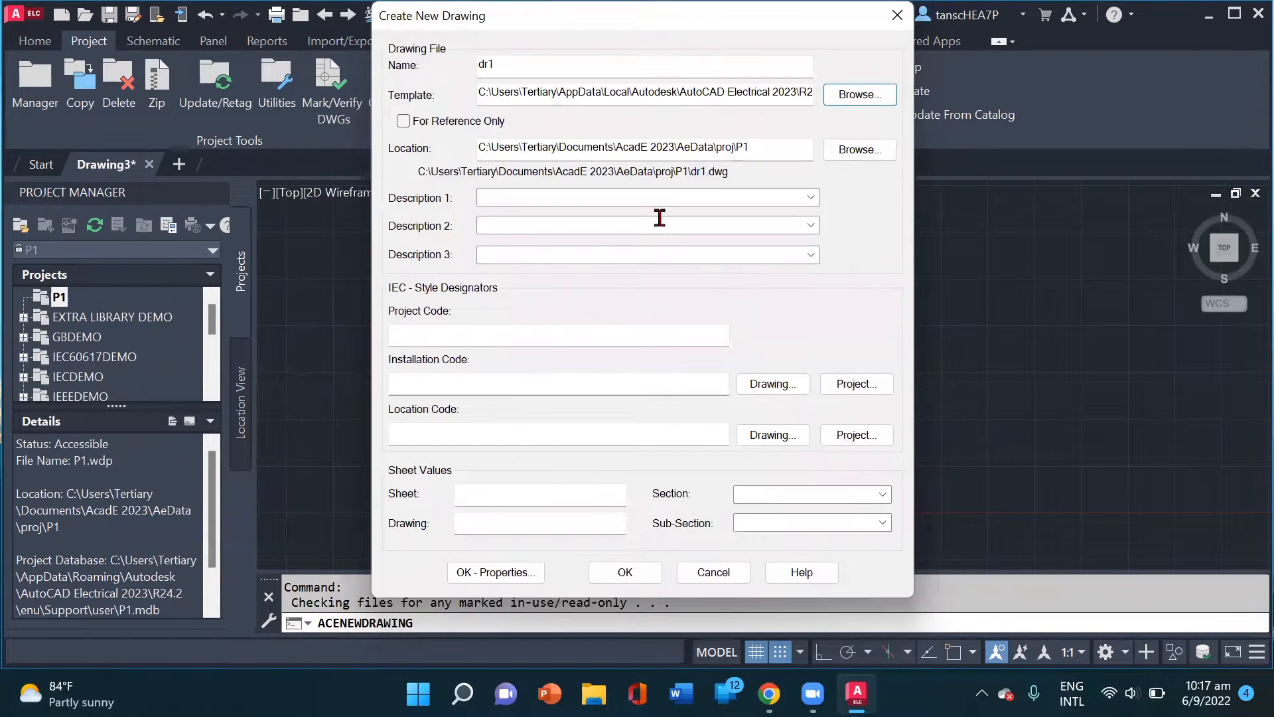
left_click(625, 567)
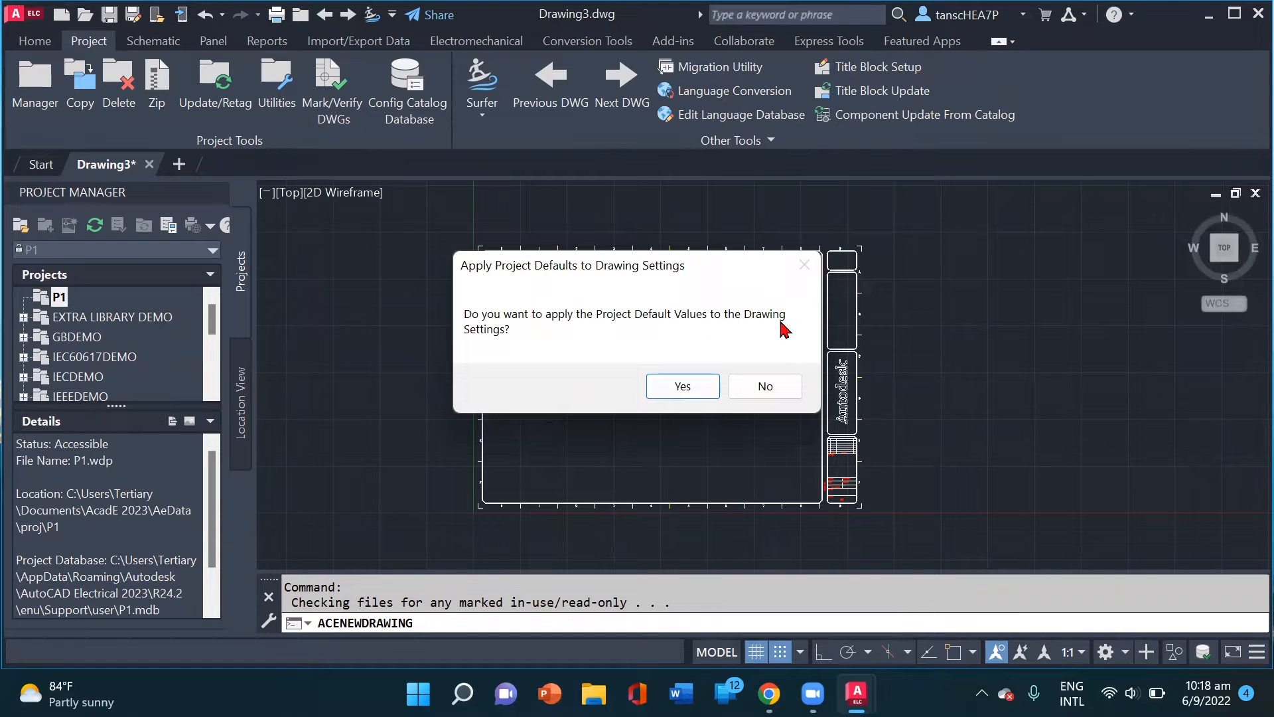
left_click(699, 393)
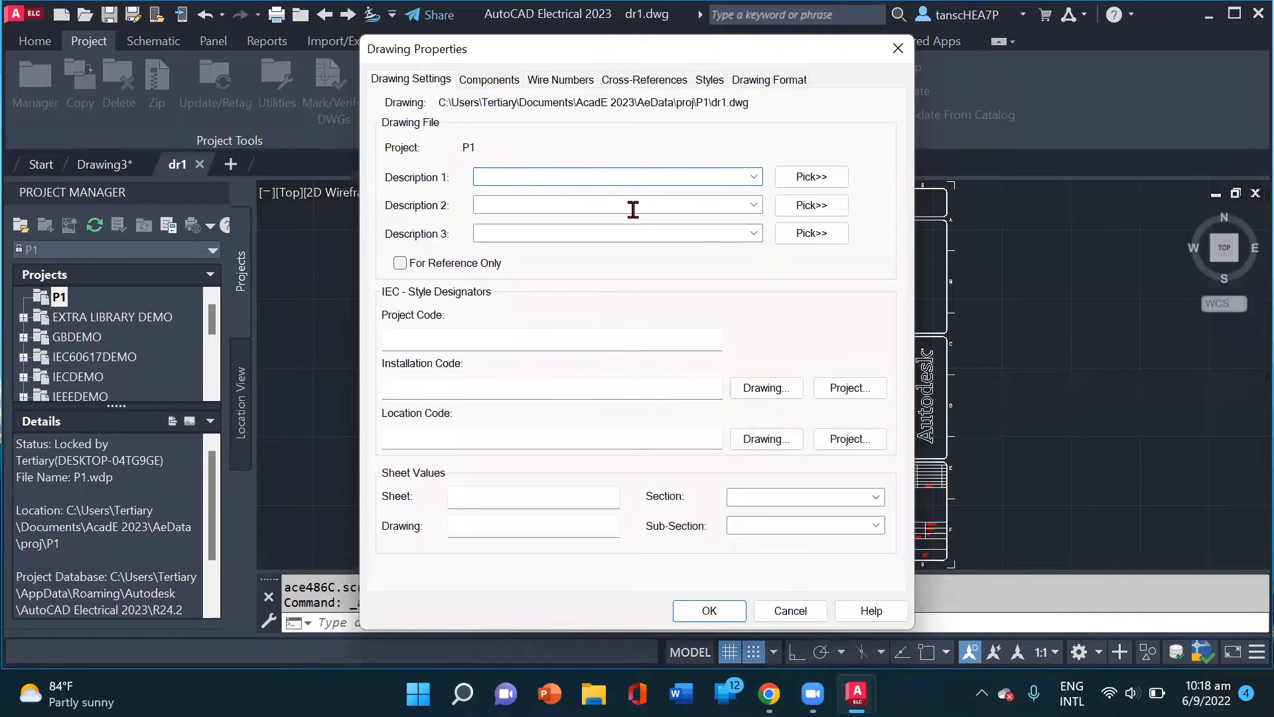
Review the Drawing Format and Styles settings of dr1 and accept the drawing properties
left_click(798, 85)
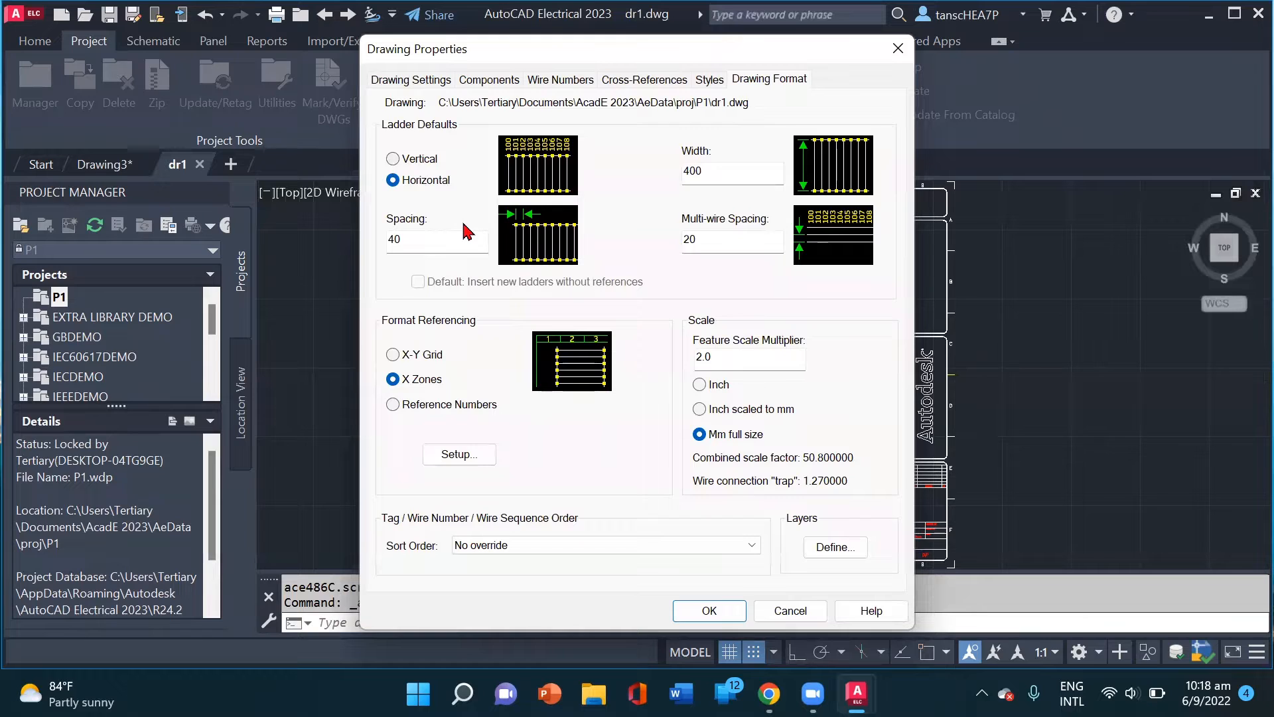
left_click(710, 81)
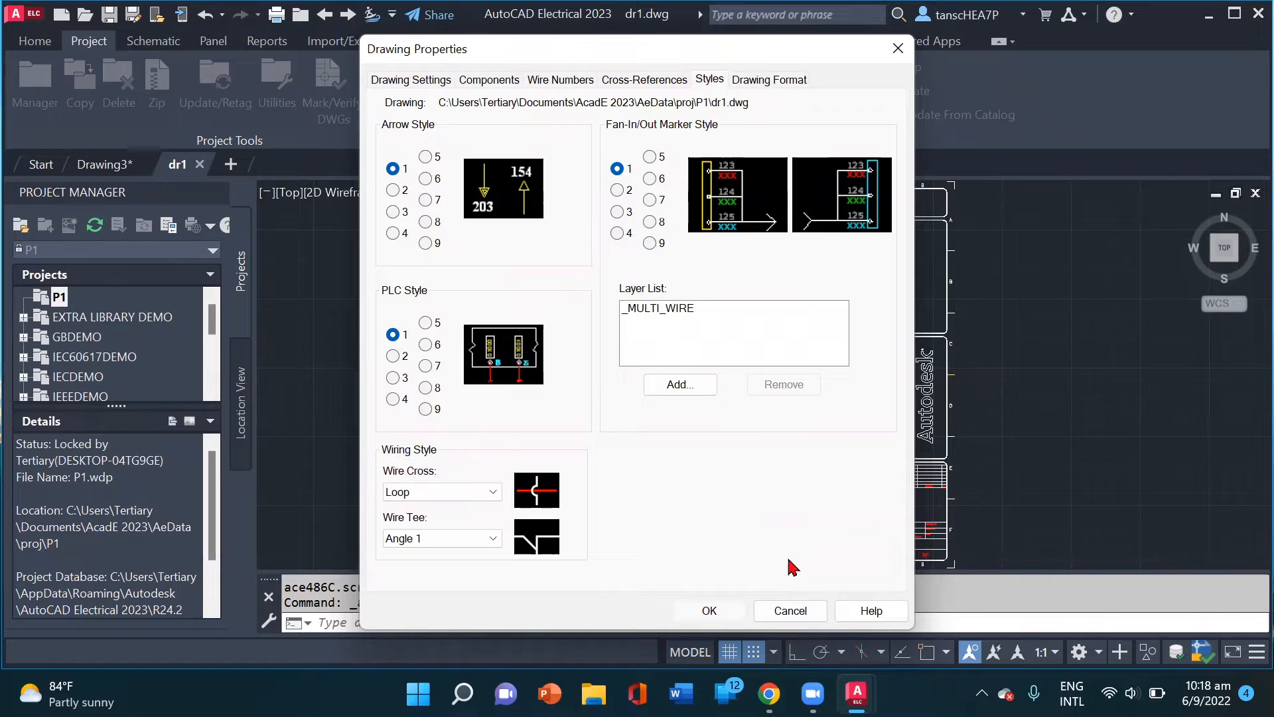
key("Return")
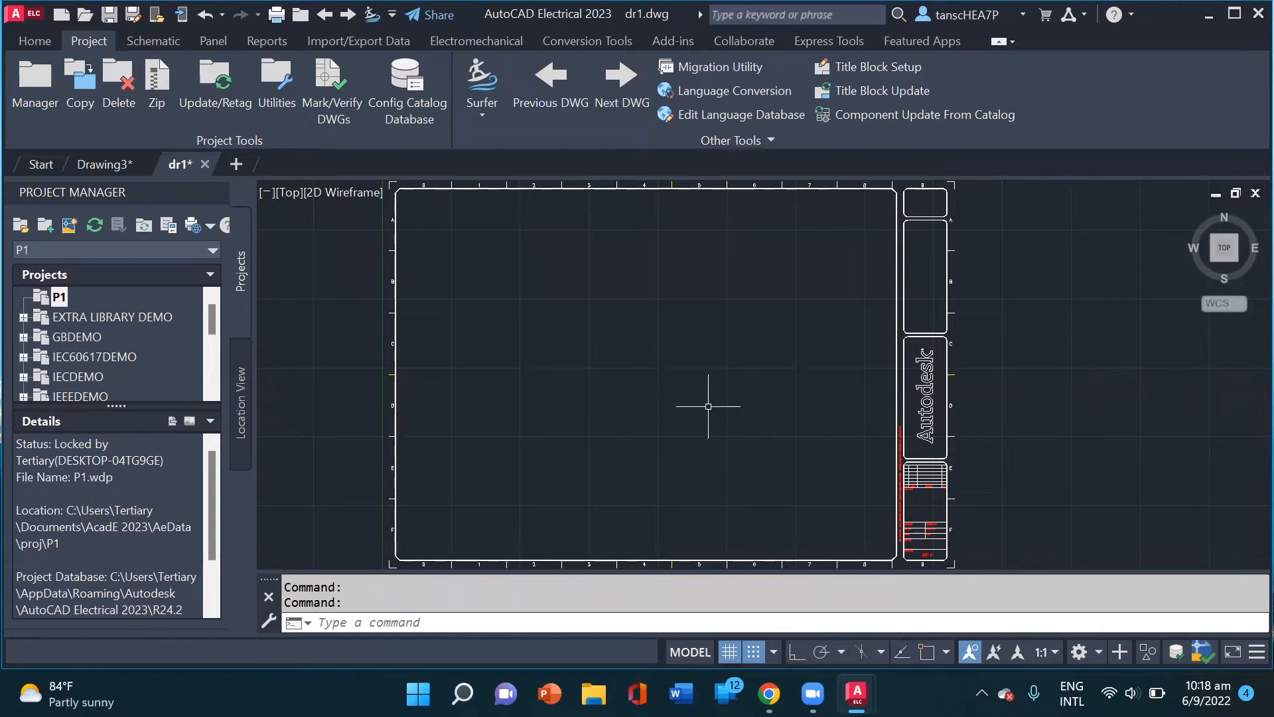
Start a Multiple Wire Bus and set both its horizontal and vertical spacing to 8
scroll(683, 399, "down", 2)
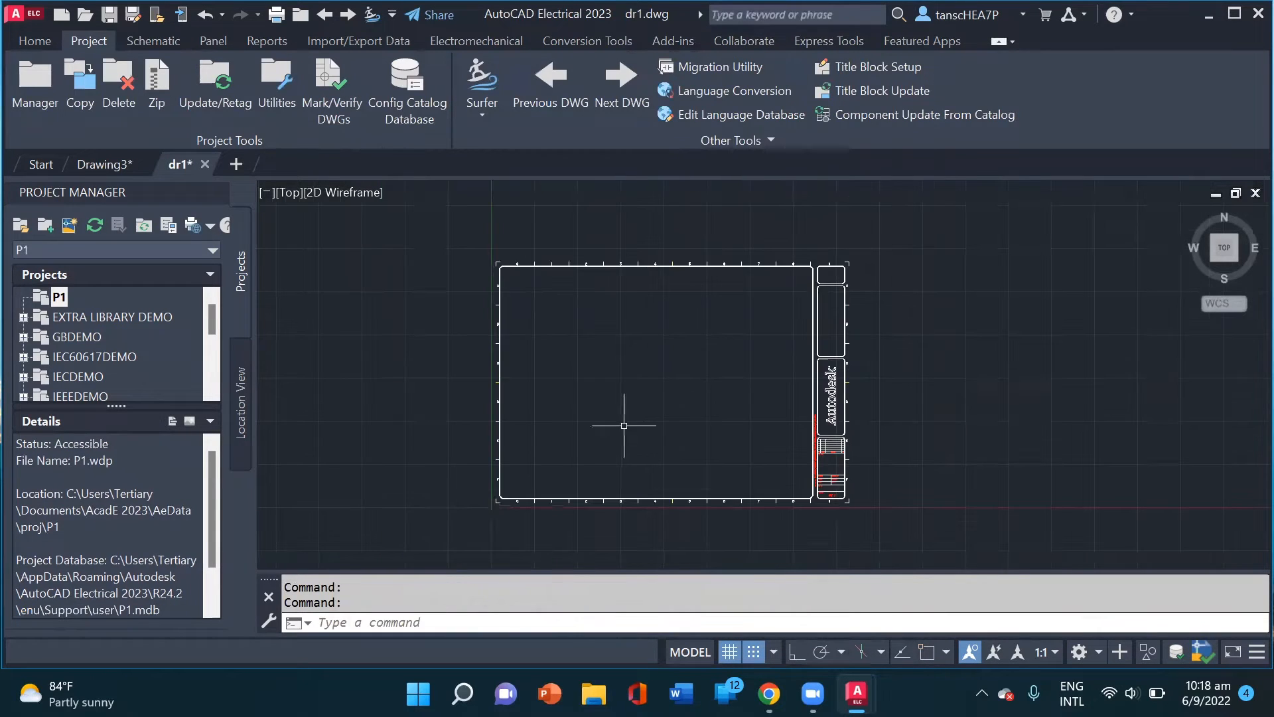
scroll(631, 415, "up", 2)
middle_click_drag(636, 407, 634, 435)
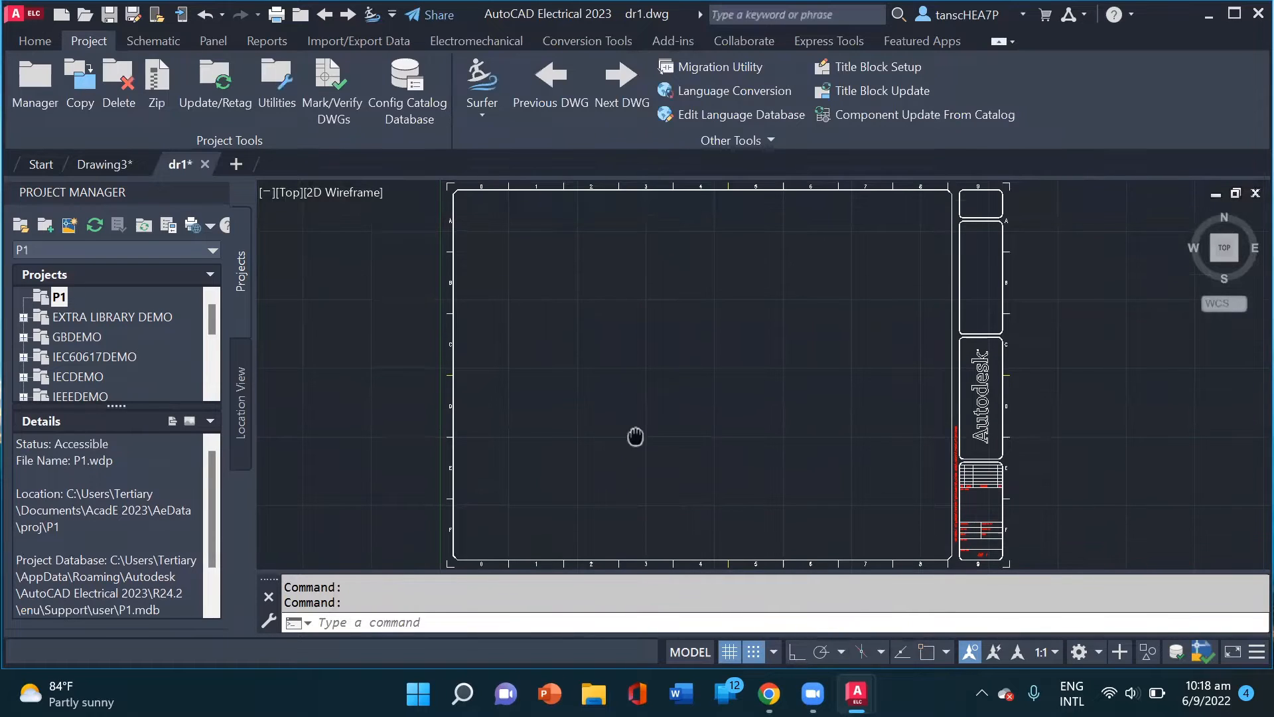
left_click(155, 42)
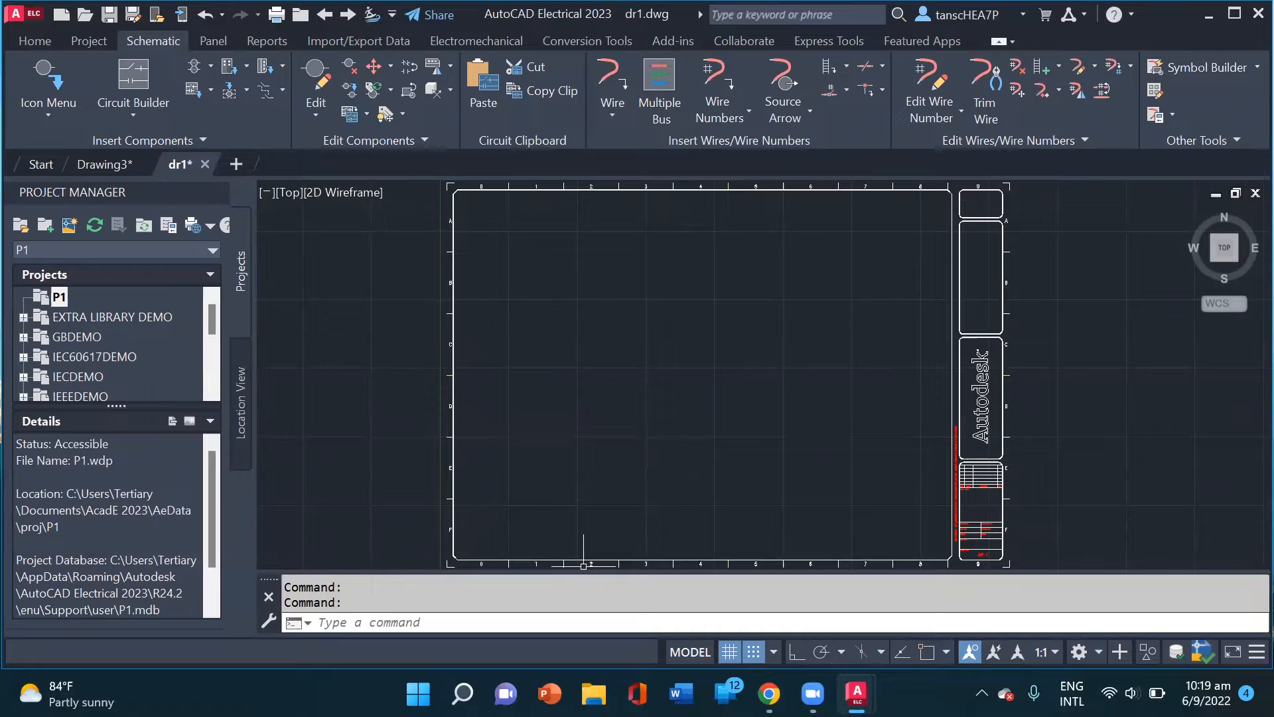
left_click(662, 110)
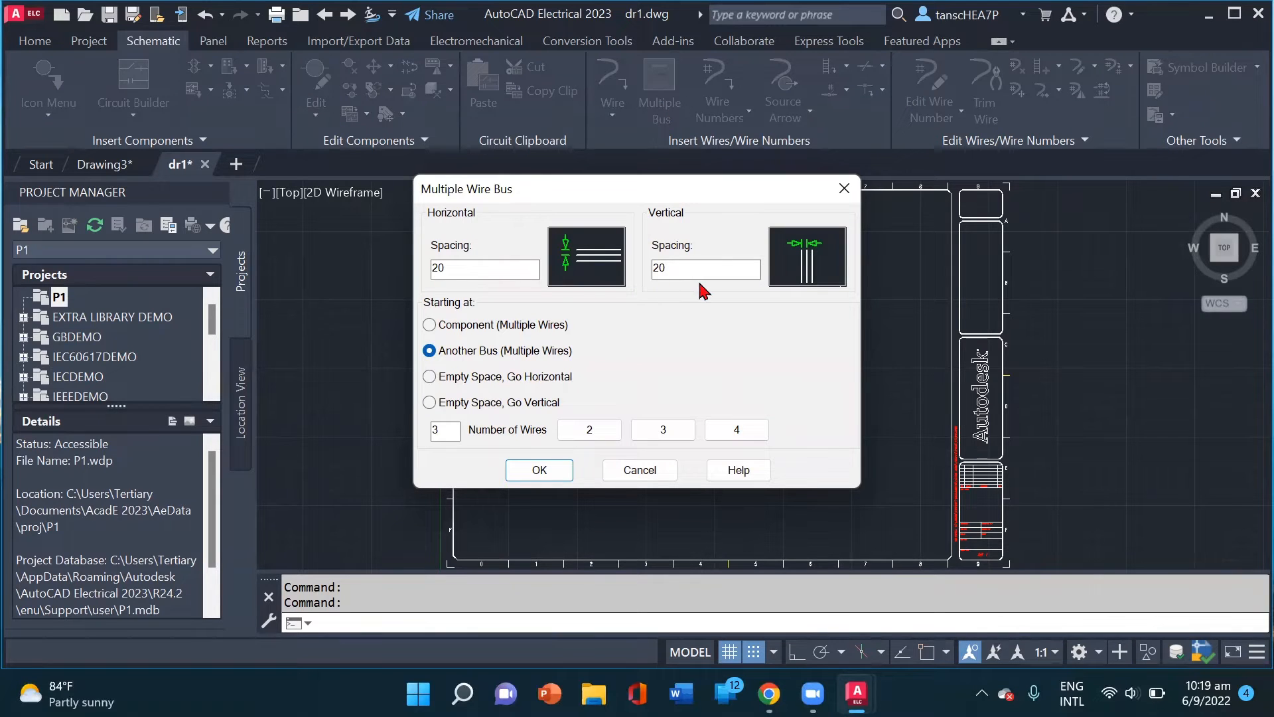
left_click_drag(510, 269, 425, 273)
type("8")
left_click_drag(675, 269, 598, 286)
left_click_drag(642, 191, 278, 205)
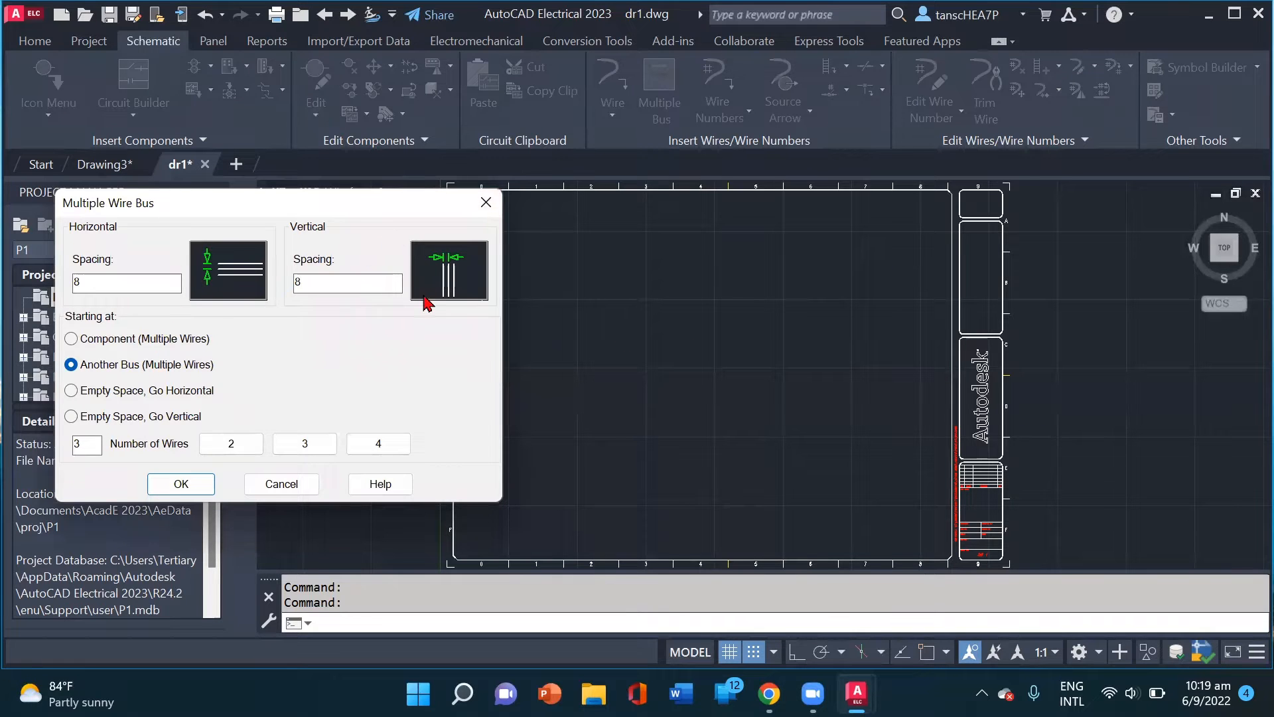
left_click_drag(344, 202, 689, 185)
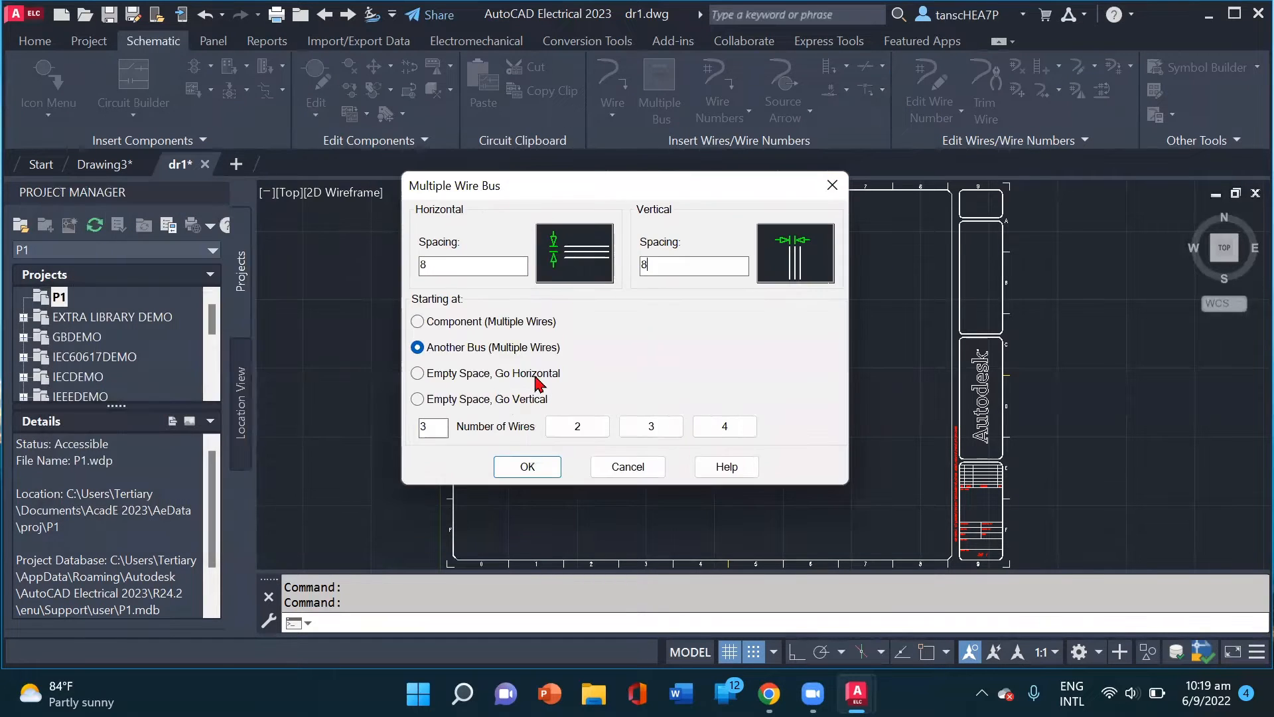
Configure the bus to start in empty space going vertical, with 4 wires
left_click(418, 399)
left_click(724, 430)
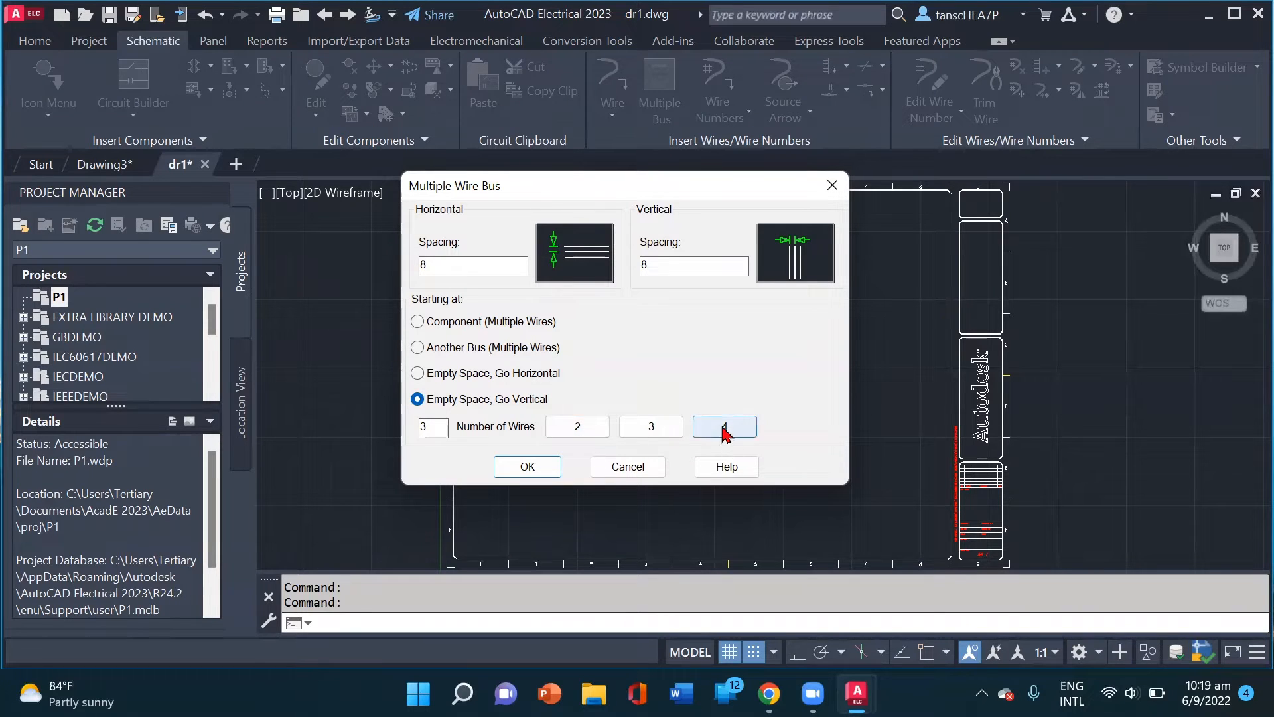
left_click(528, 467)
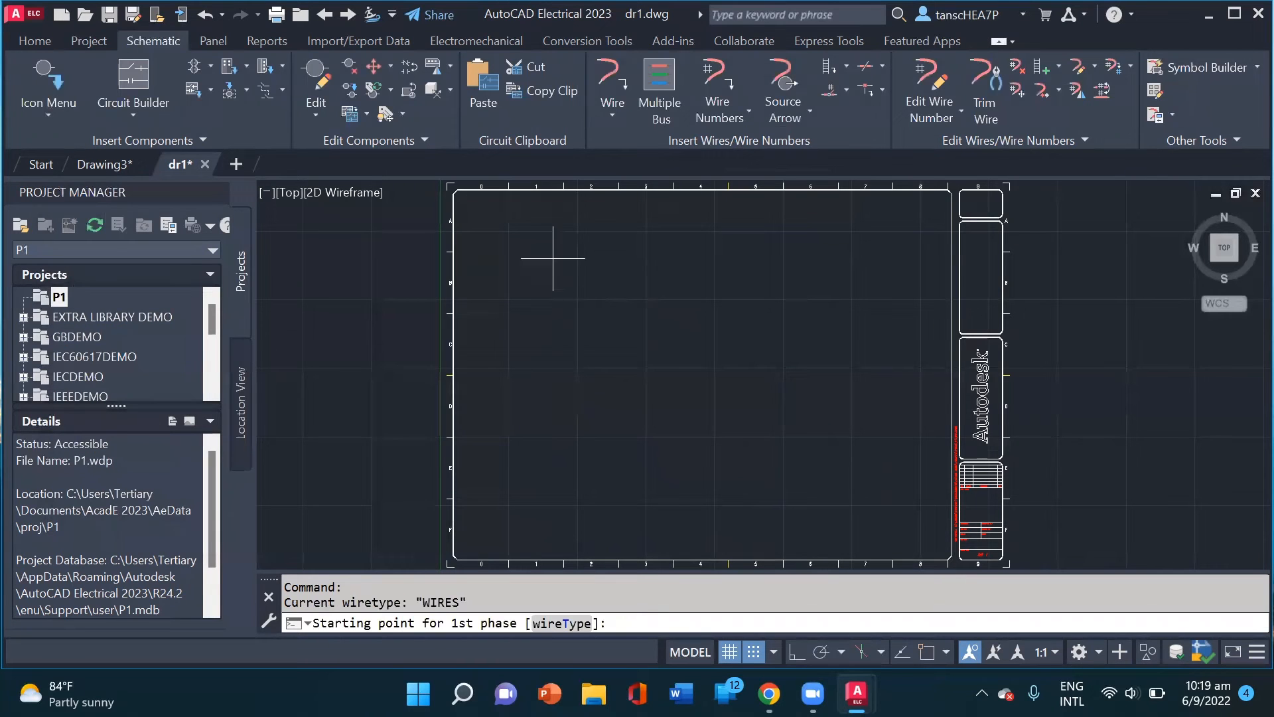
Start the bus near the sheet's upper-left corner, run it down to zone E, and turn right with the wire order flipped
scroll(523, 271, "down", 2)
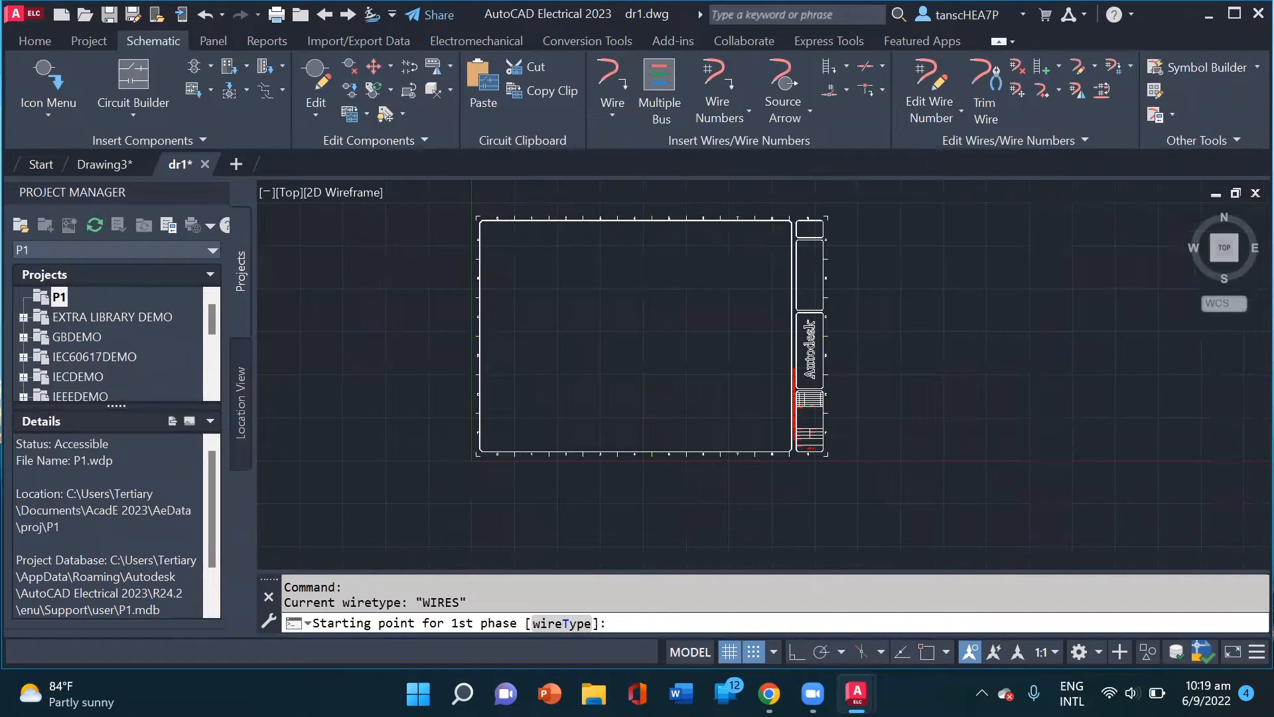
scroll(525, 269, "up", 1)
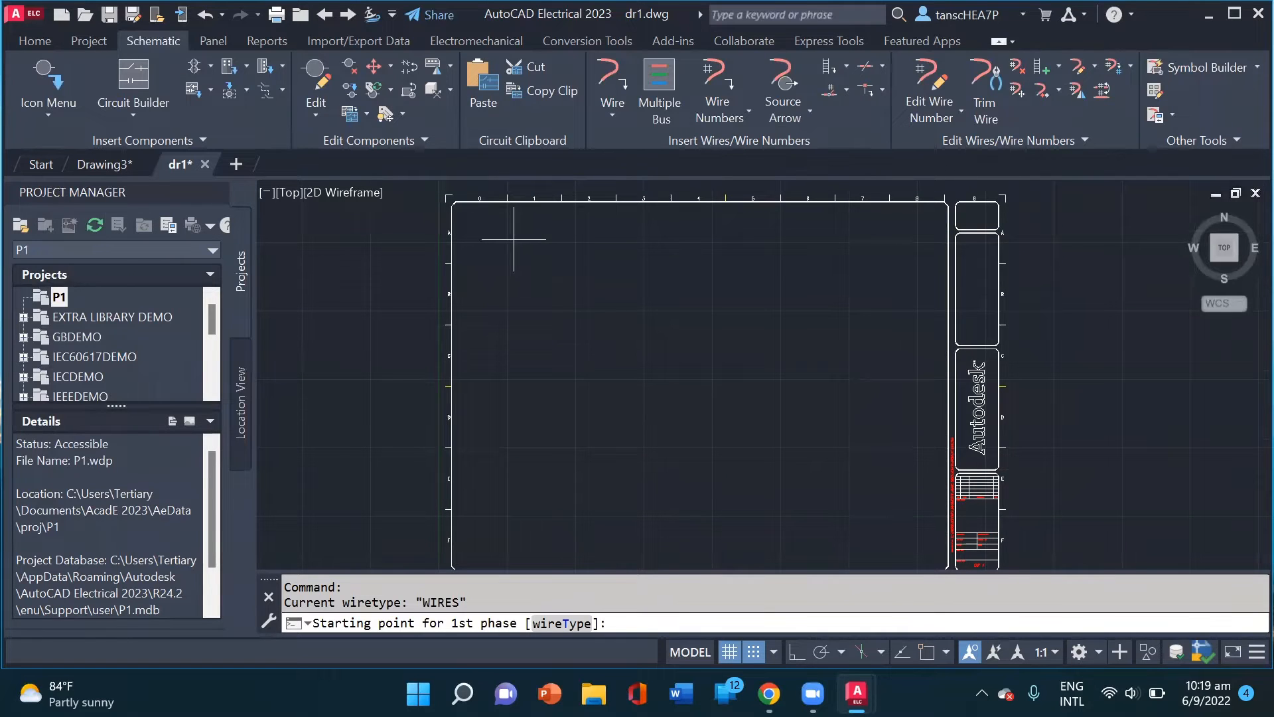
left_click(499, 233)
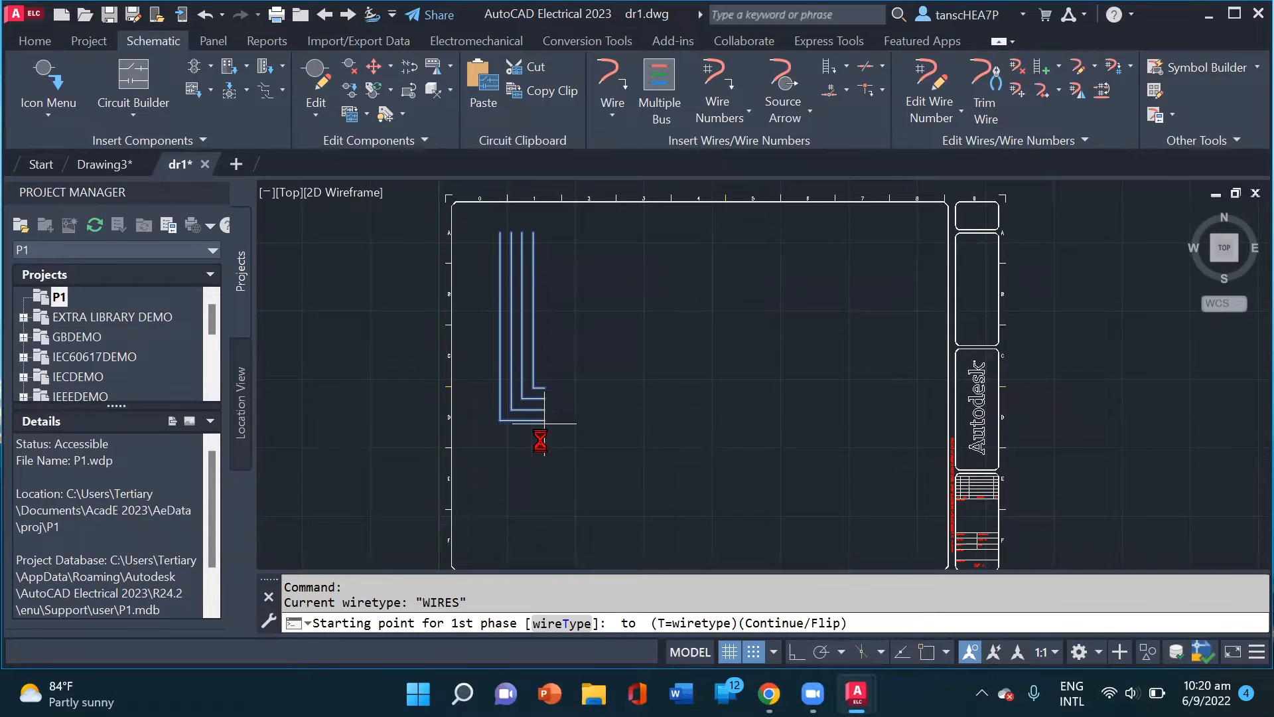
middle_click_drag(531, 463, 531, 453)
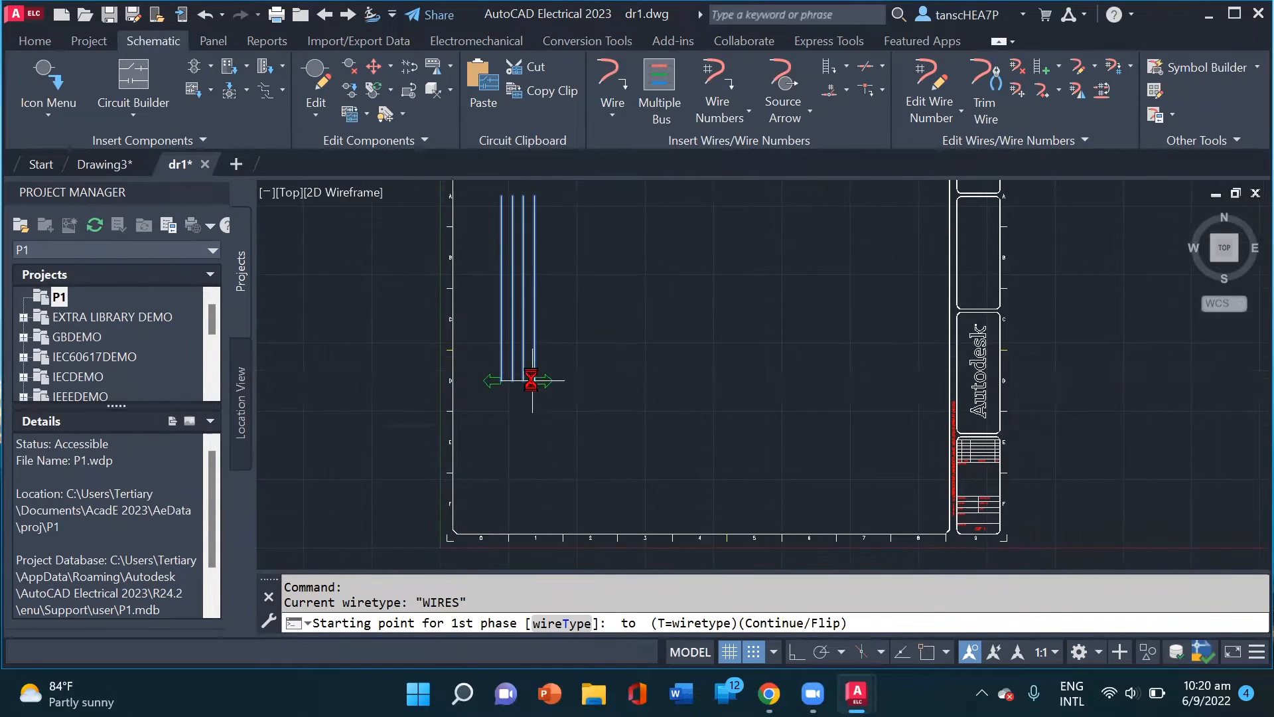
middle_click_drag(532, 378, 532, 398)
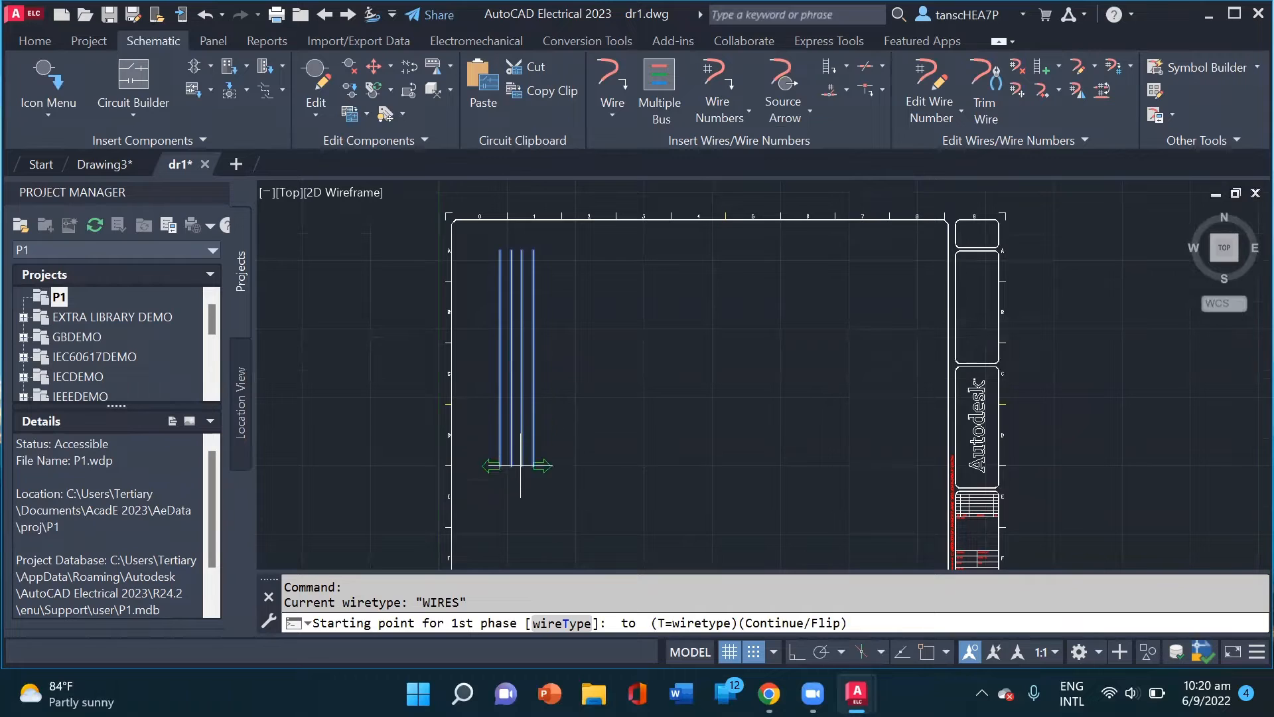
middle_click_drag(518, 483, 518, 445)
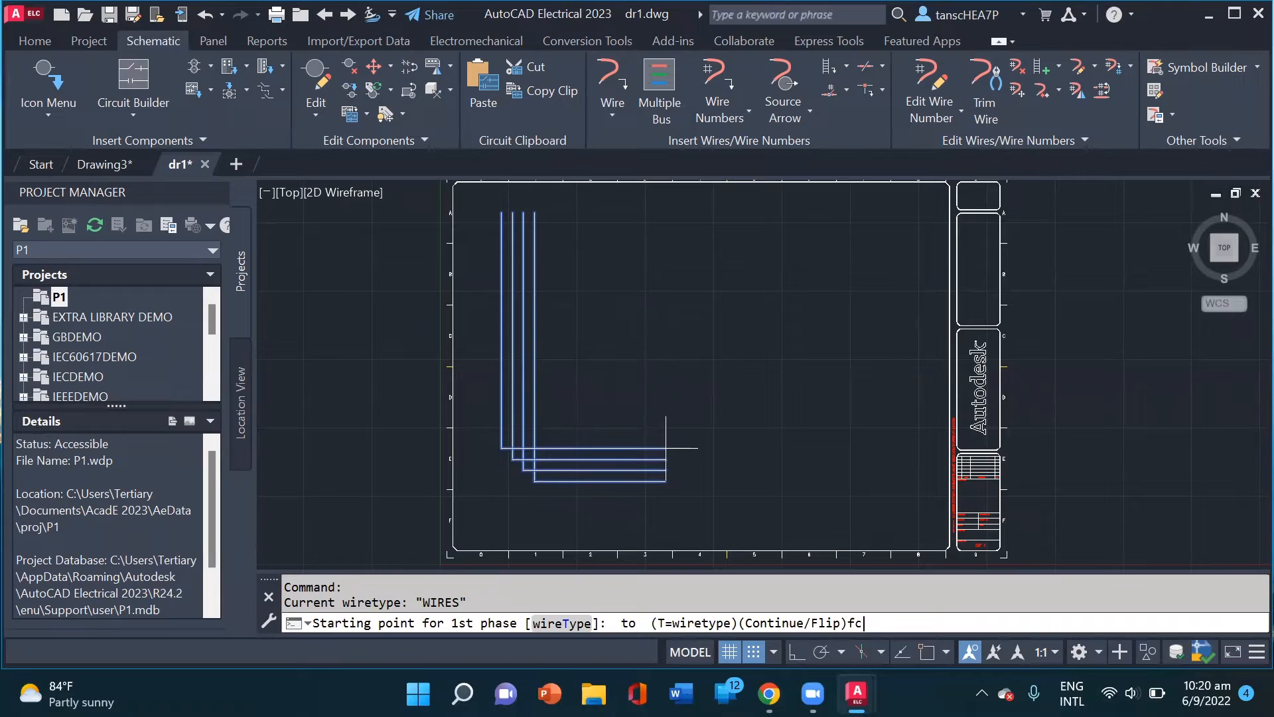
key("Return")
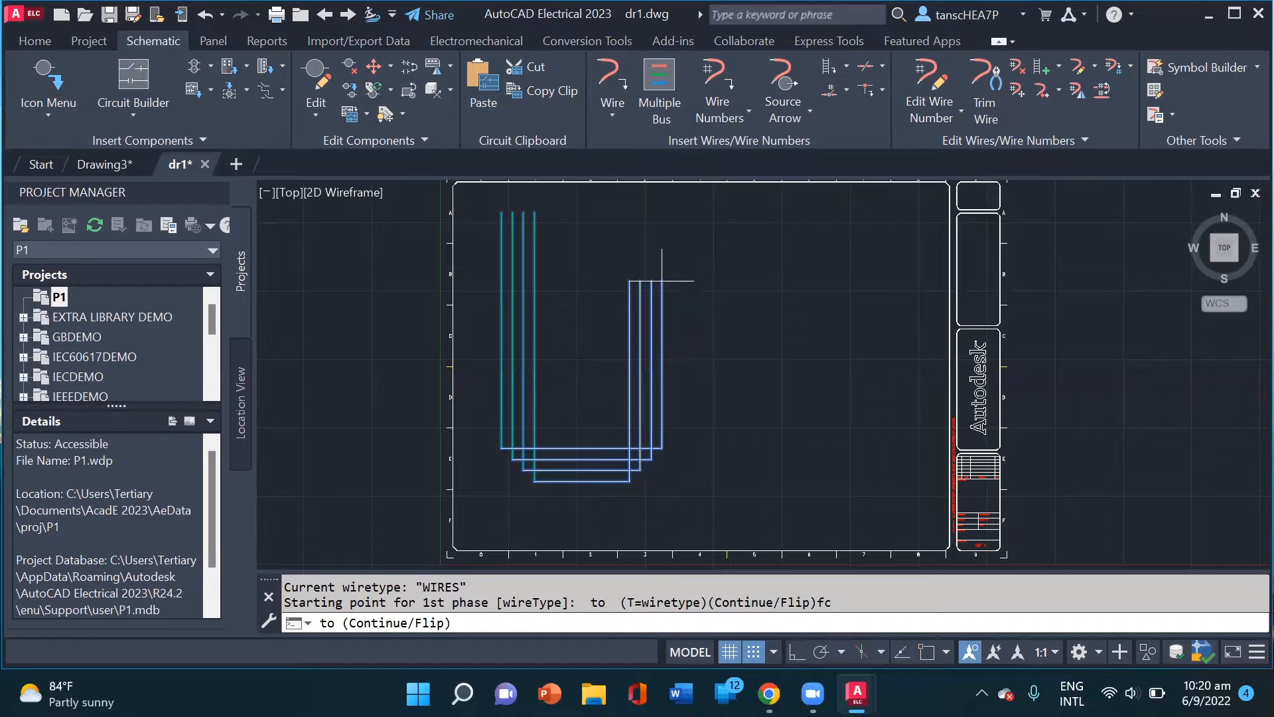
Continue the bus up to zone B, across to column 6, and down to zone D with the wire order flipped at the last turn
key("Return")
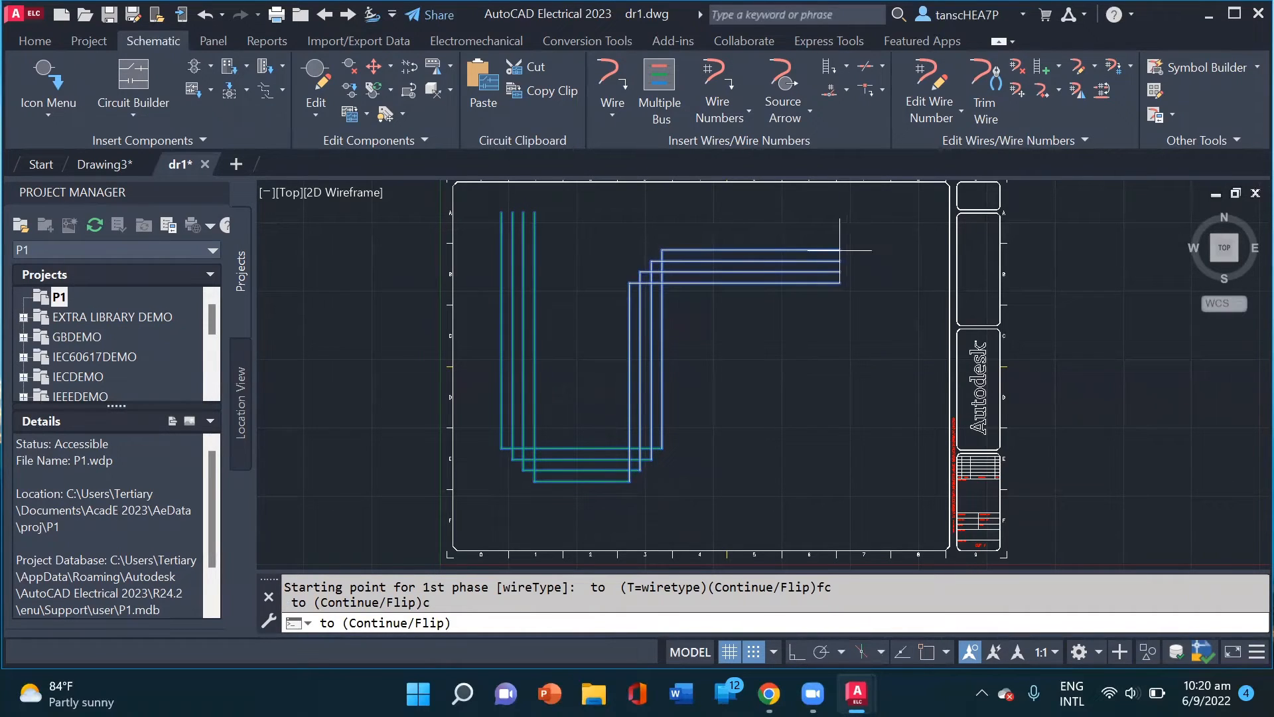
type("c")
key("Return")
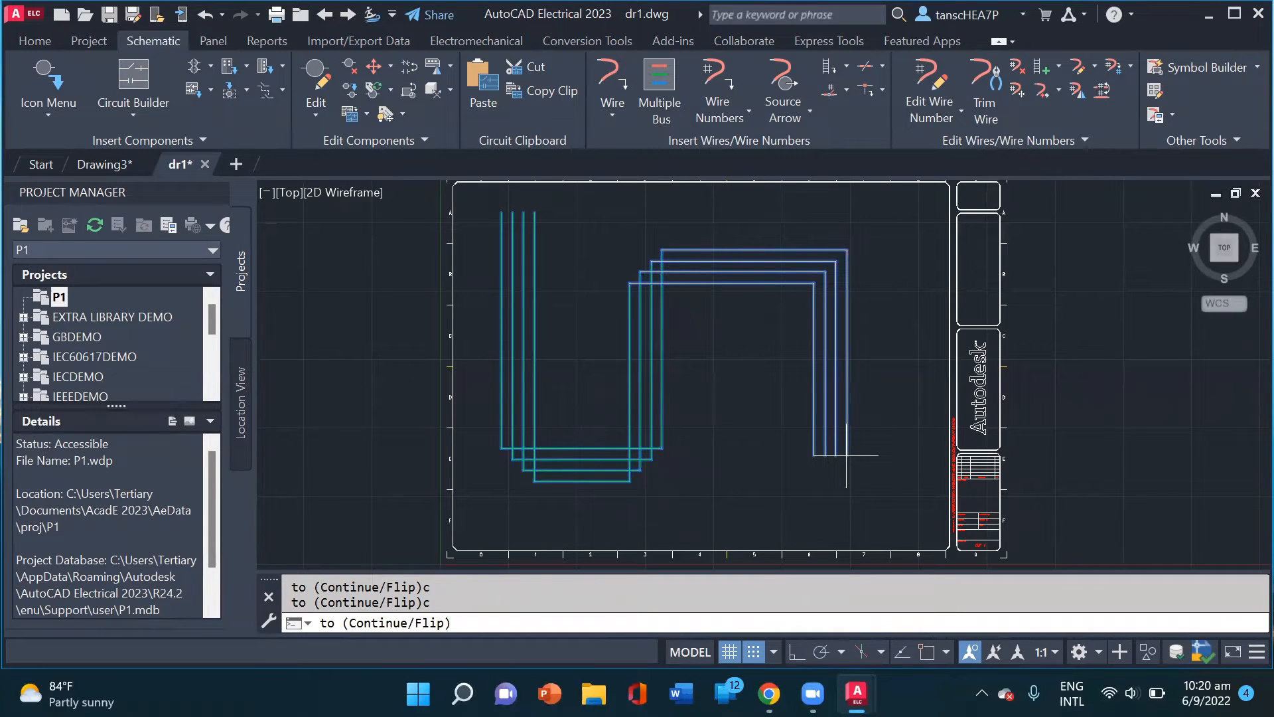
type("f")
key("Return")
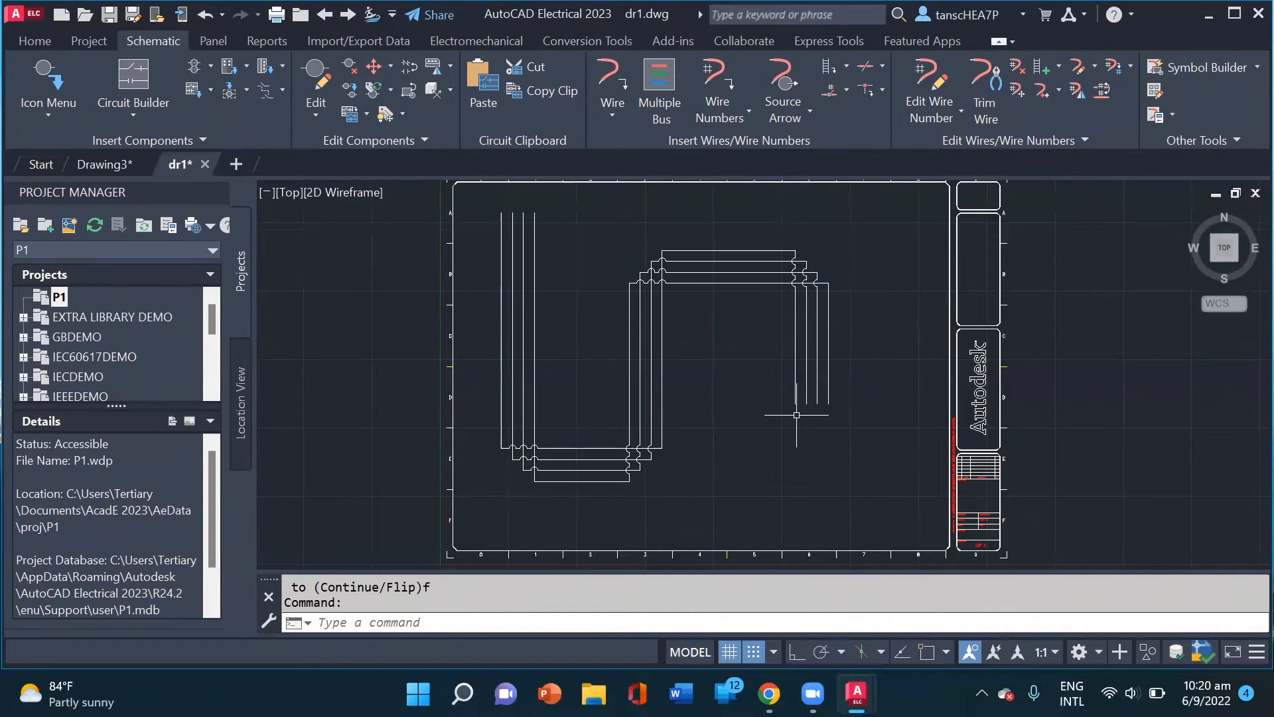
Examine the wire crossings and corner turns along the finished four-wire bus
middle_click_drag(706, 491, 722, 532)
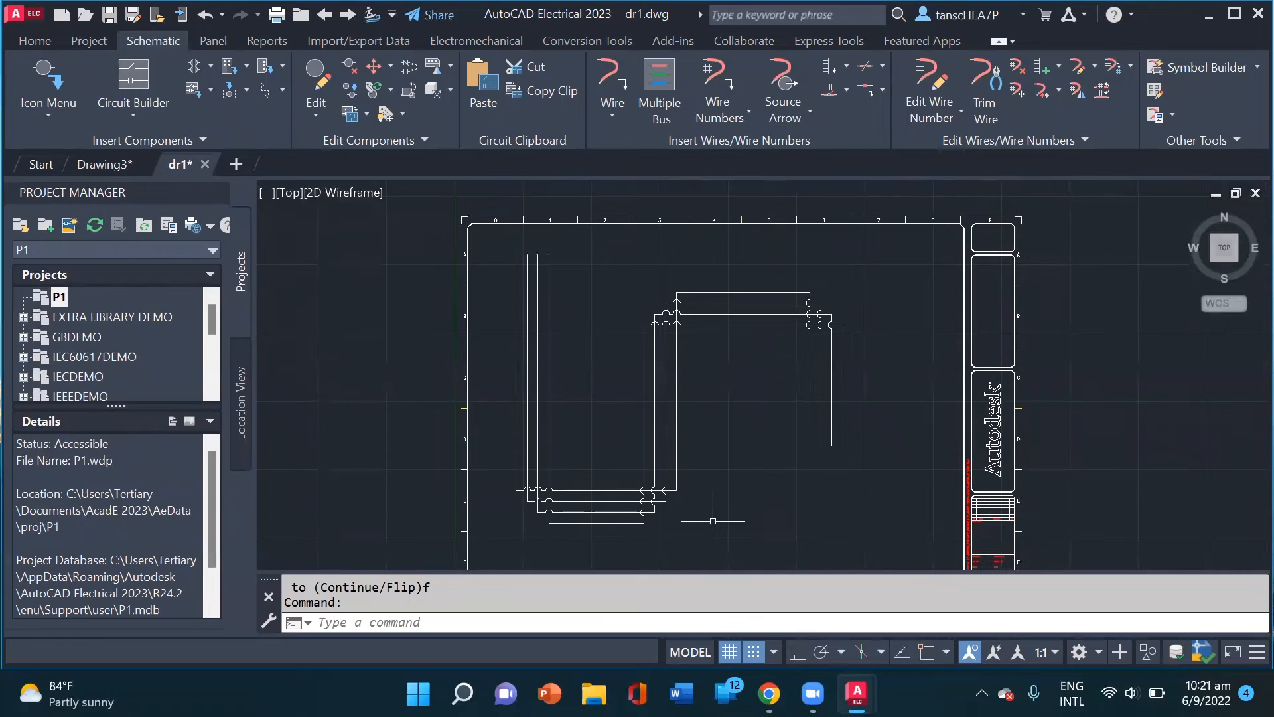
scroll(724, 498, "up", 3)
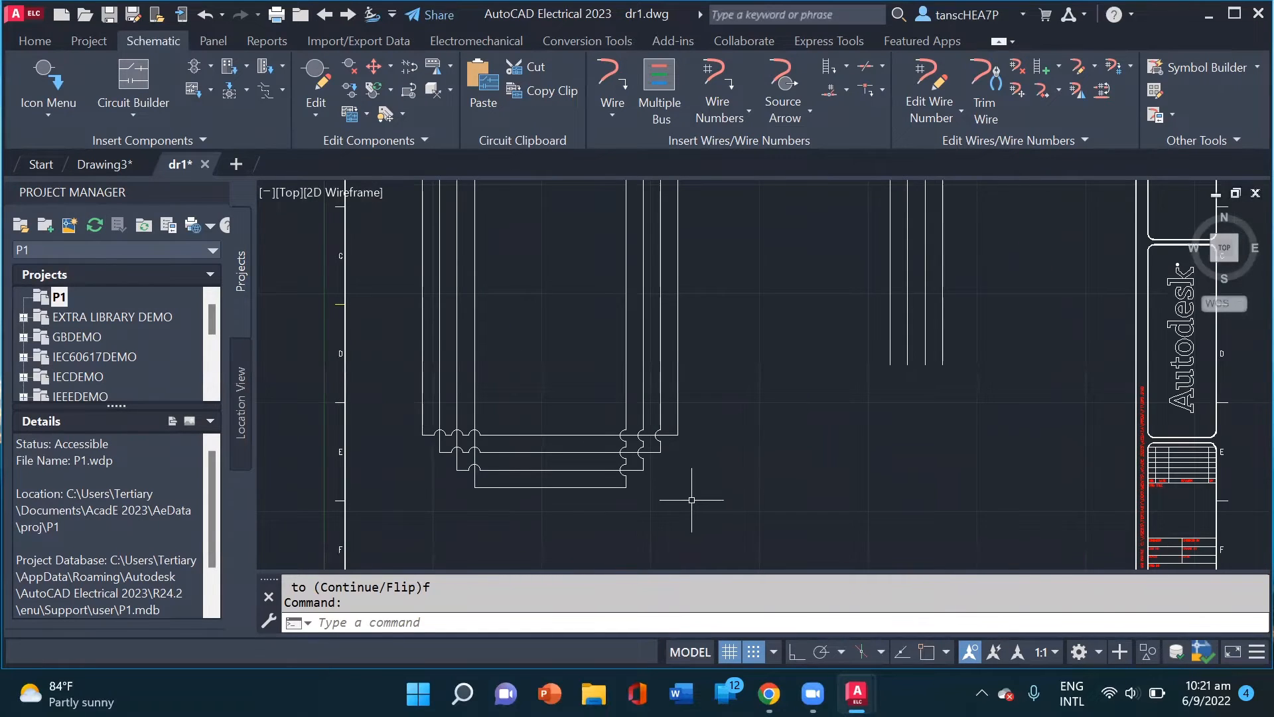
mouse_move(531, 488)
middle_mouse_down()
mouse_move(544, 517)
mouse_move(573, 516)
middle_mouse_up()
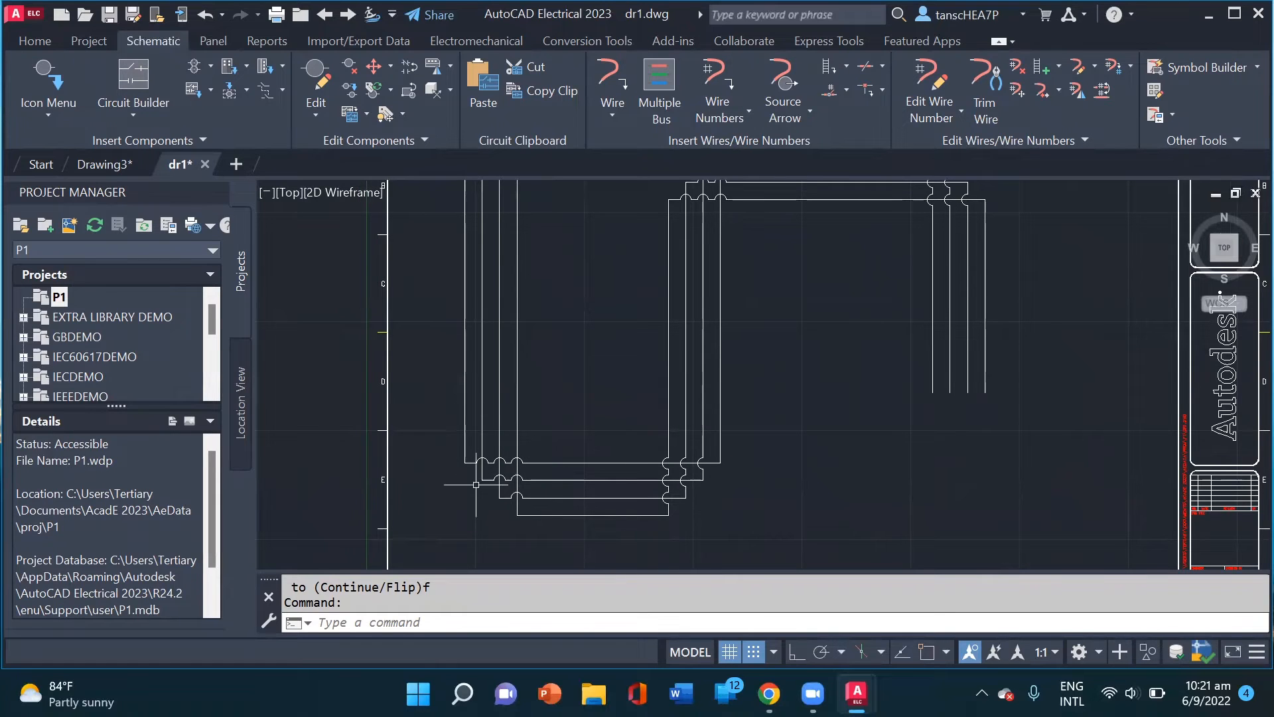
scroll(571, 411, "down", 2)
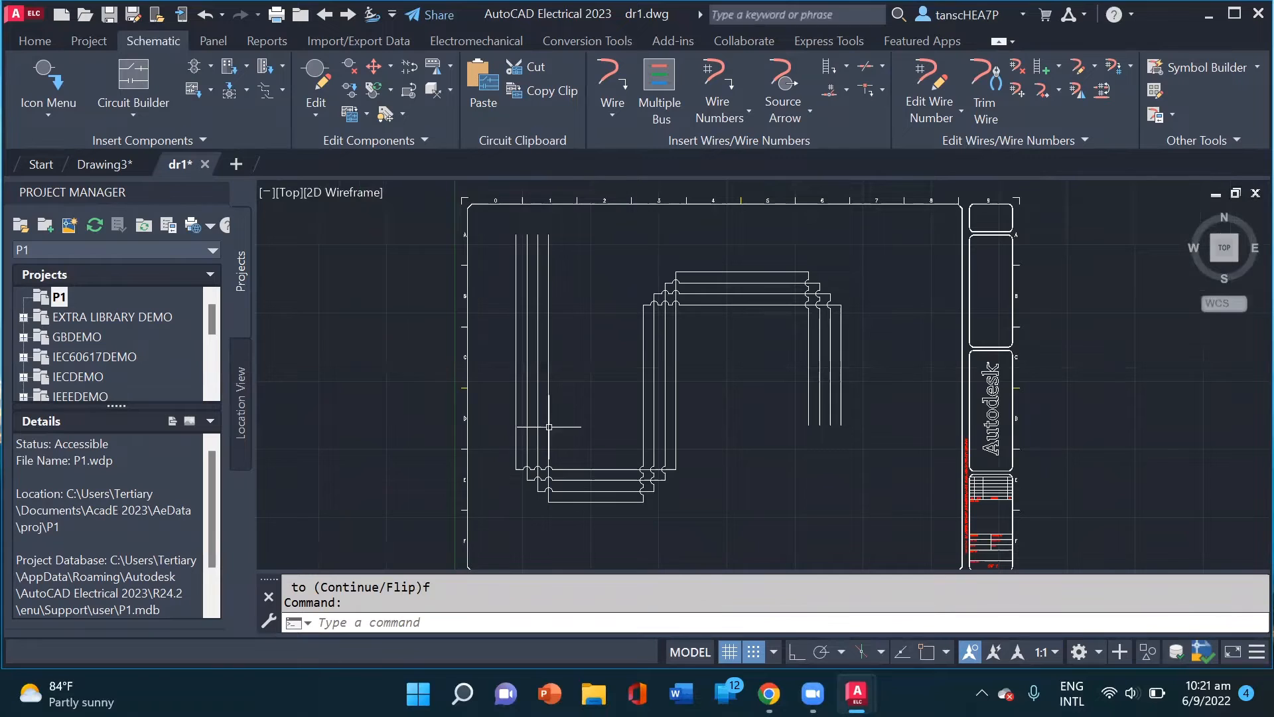
scroll(769, 299, "up", 4)
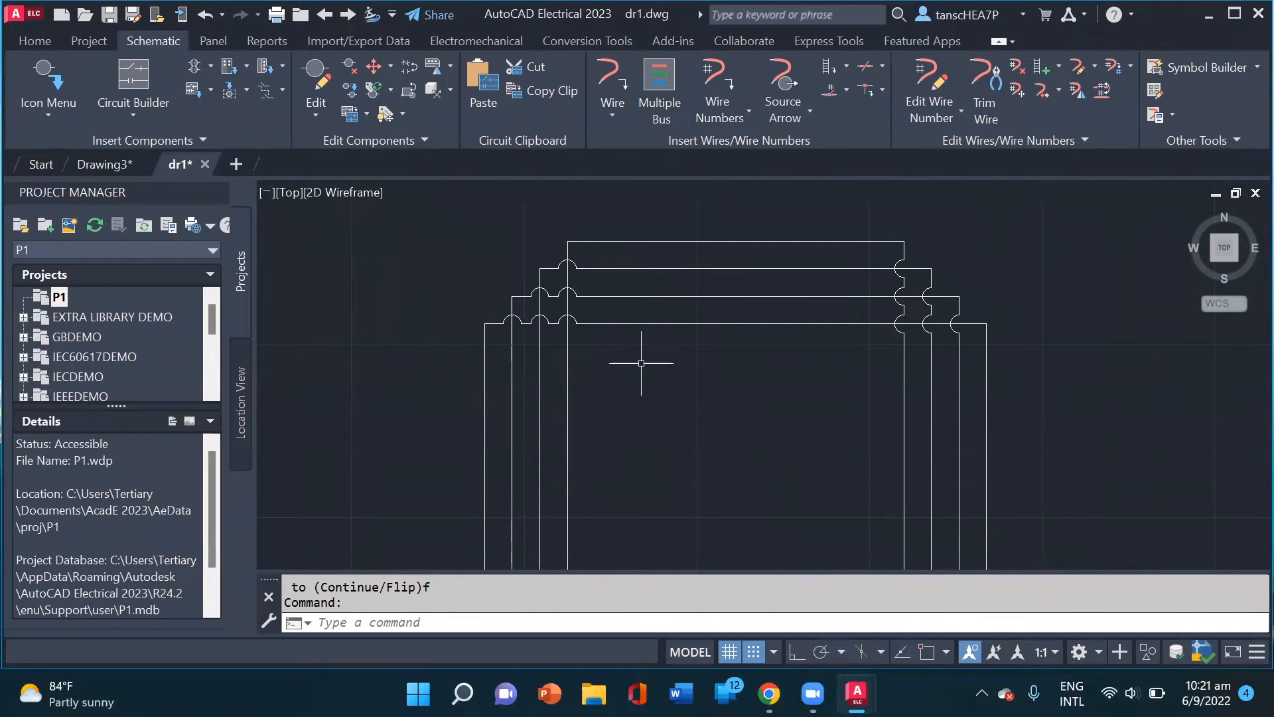
scroll(649, 361, "down", 4)
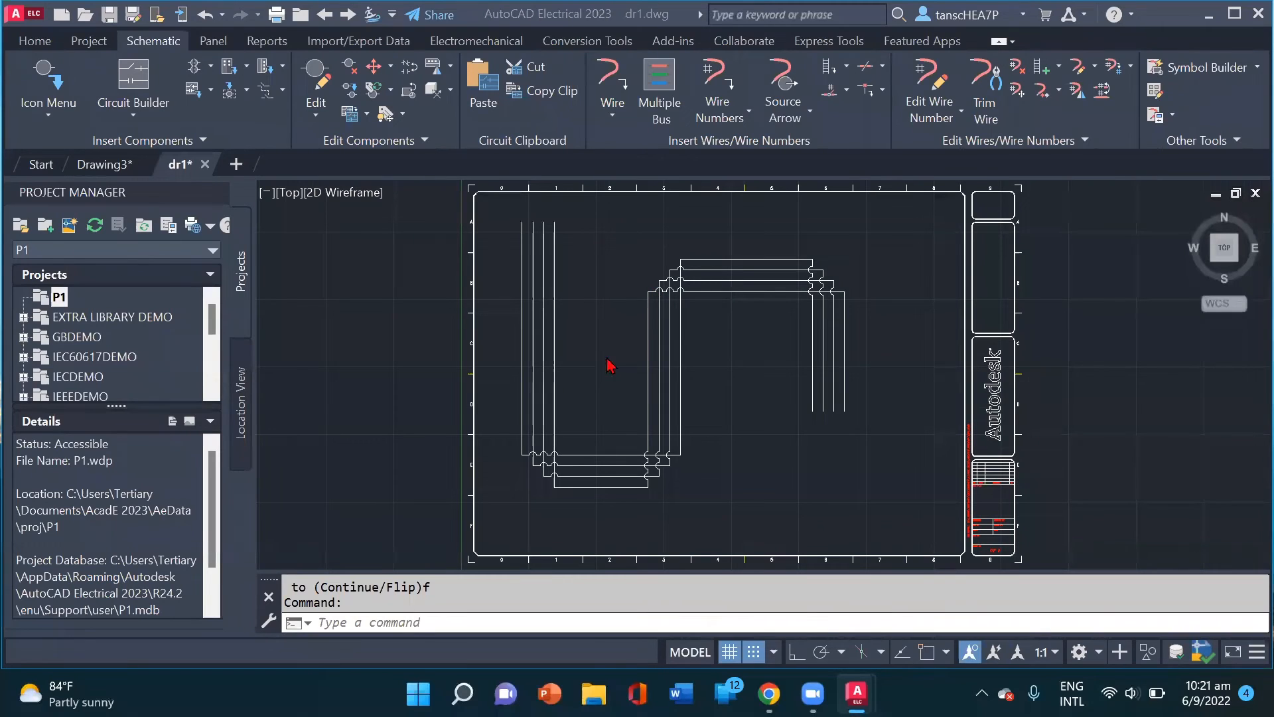
left_click(610, 349)
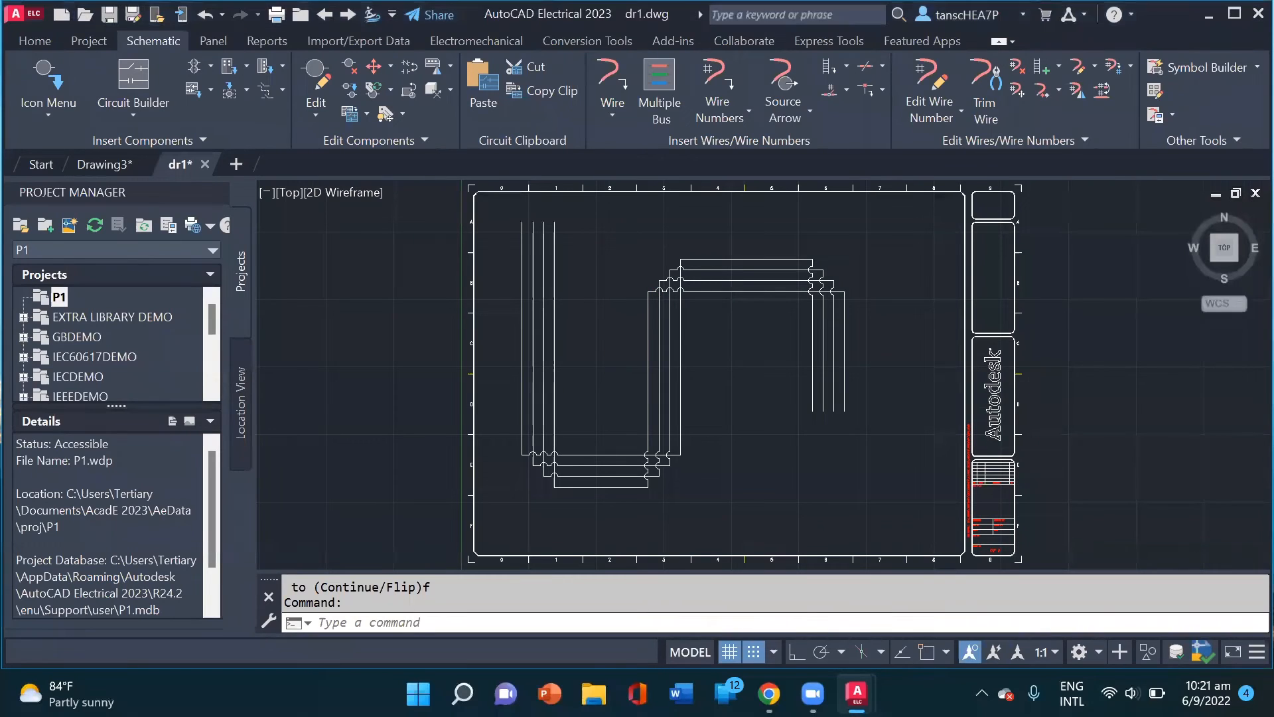
middle_click_drag(602, 343, 597, 364)
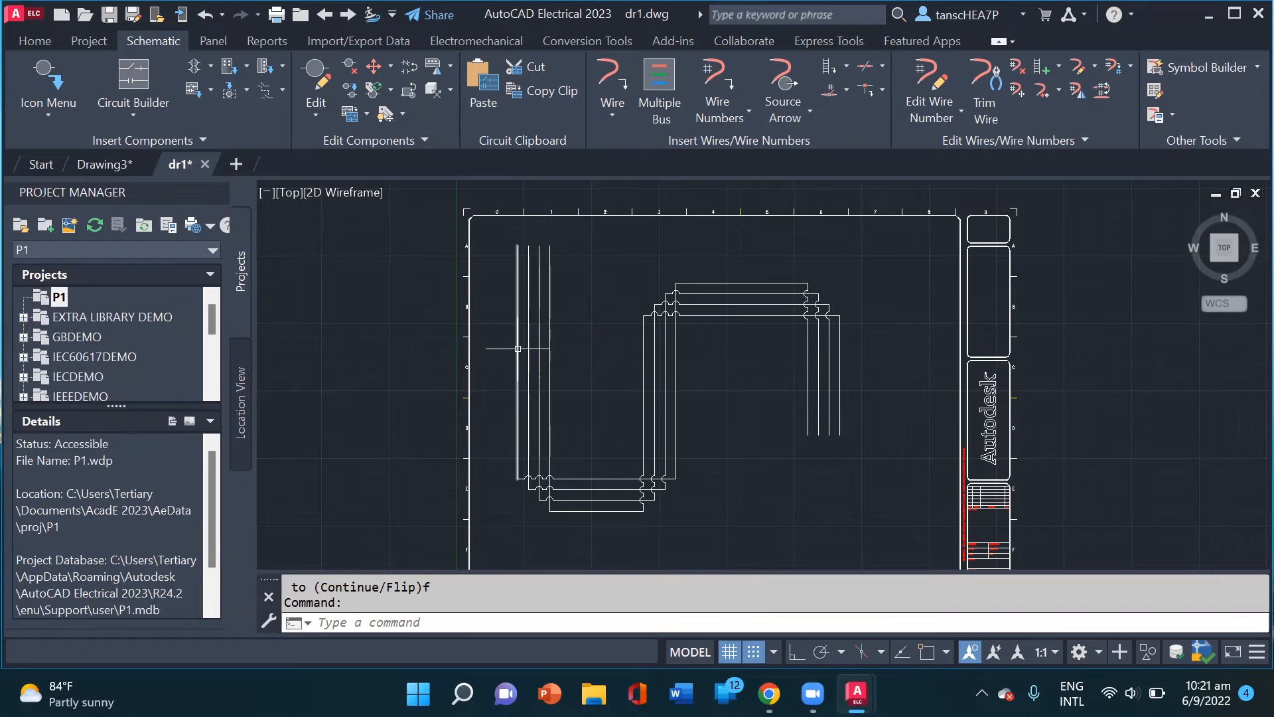
scroll(605, 364, "up", 2)
middle_click_drag(608, 365, 647, 375)
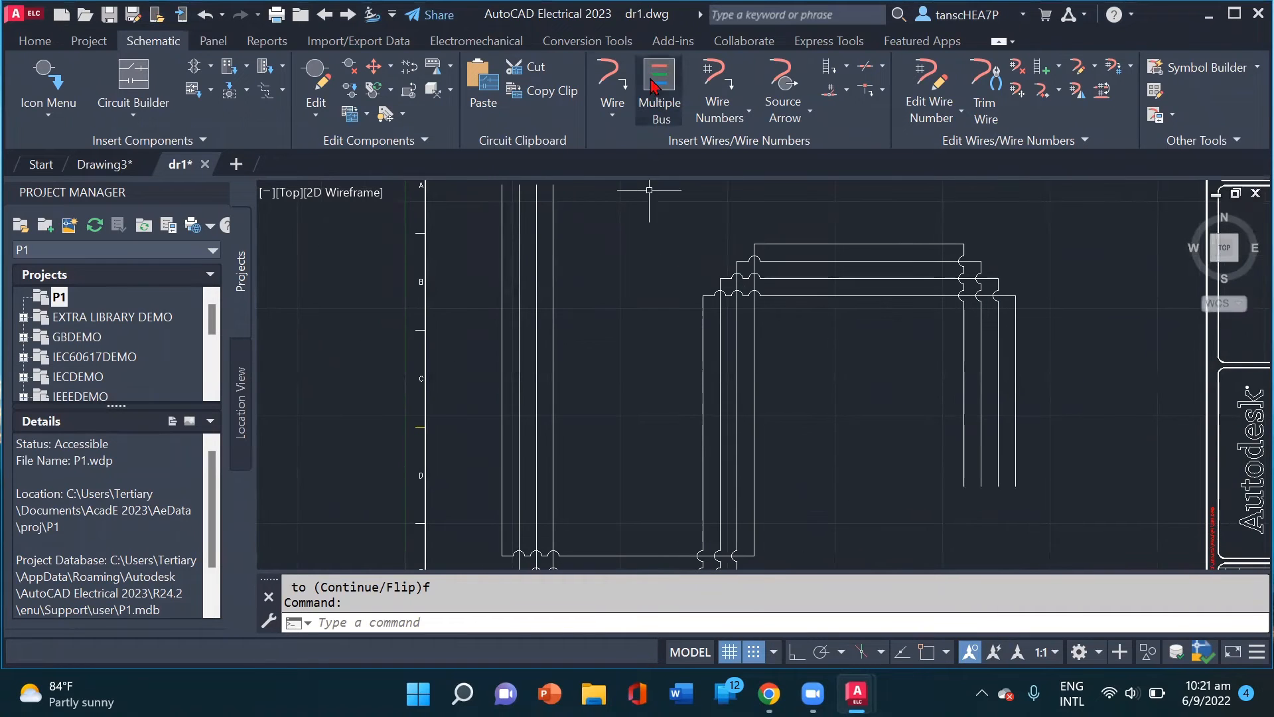
Add a Multiple Wire Bus starting at another bus, branching from the leftmost vertical wire in zone B rightward into column 2
left_click(664, 109)
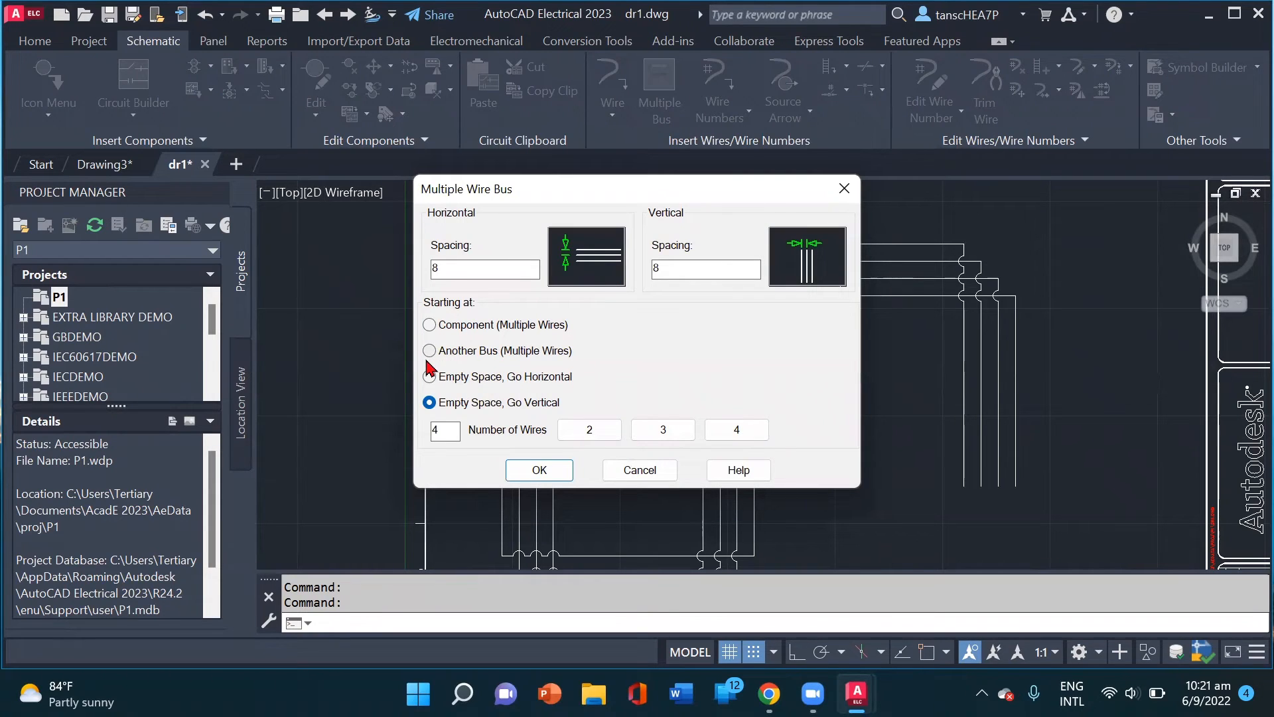
left_click(464, 356)
left_click(540, 470)
middle_click_drag(551, 303, 557, 363)
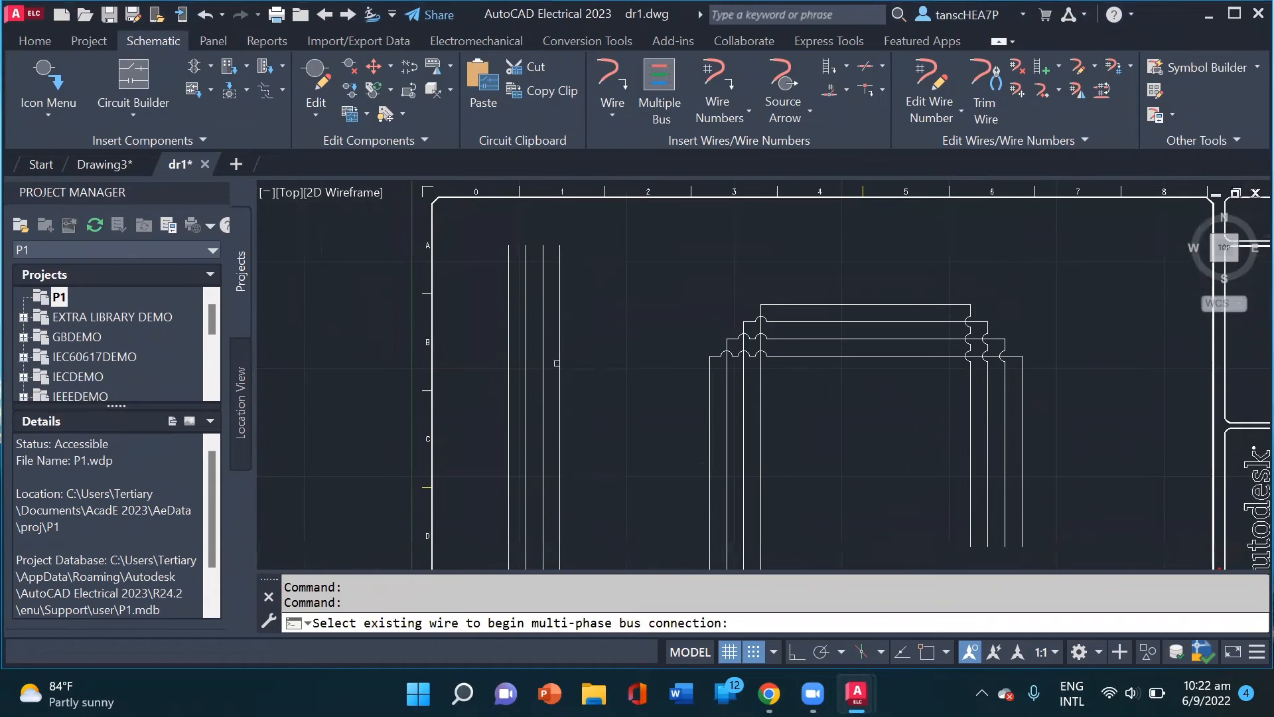
left_click(508, 332)
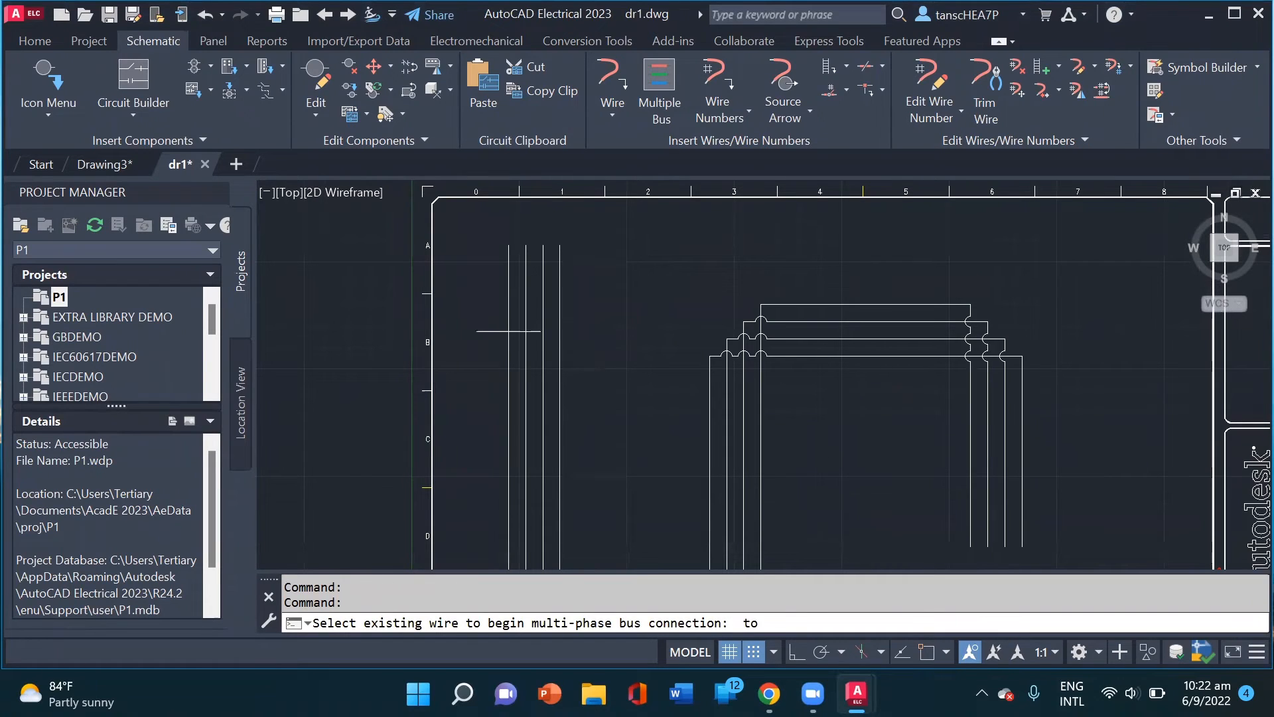
left_click(627, 354)
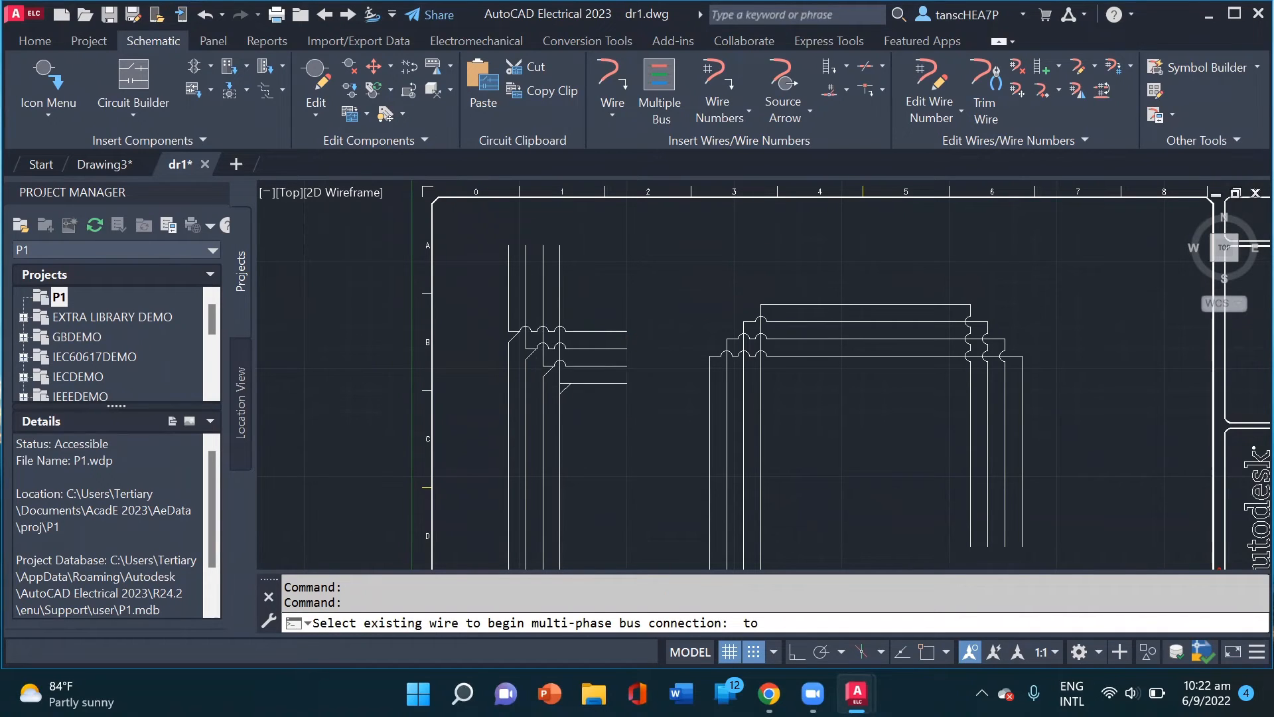
Insert a Red Light from the standard pilot lights on the leftmost vertical wire in zone C and accept its component details
scroll(577, 438, "up", 2)
middle_click_drag(589, 406, 606, 461)
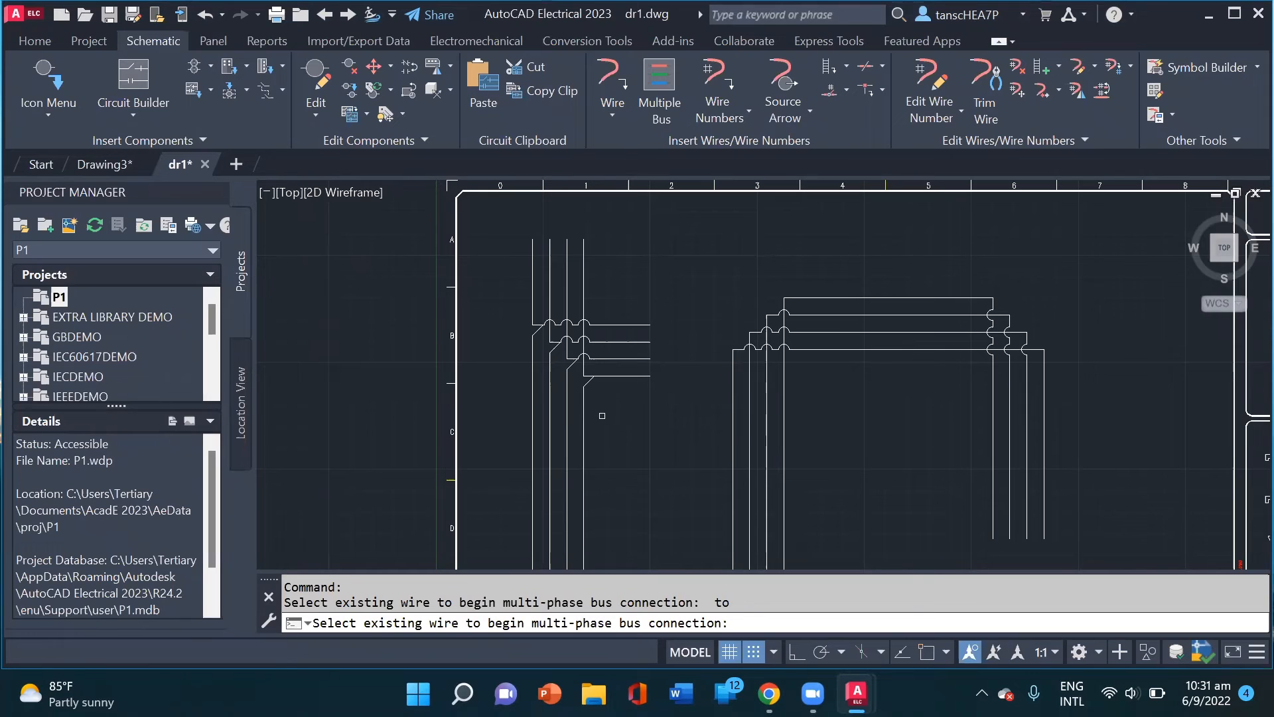
middle_click_drag(592, 426, 589, 425)
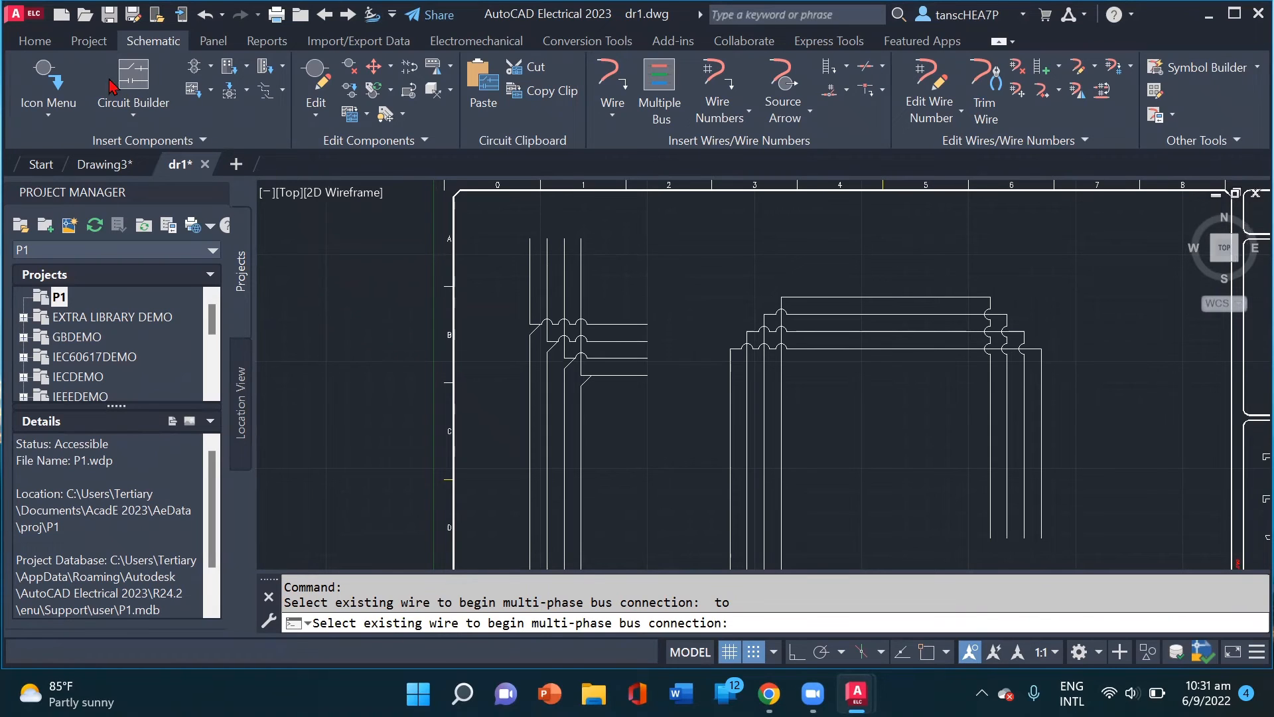
left_click(47, 116)
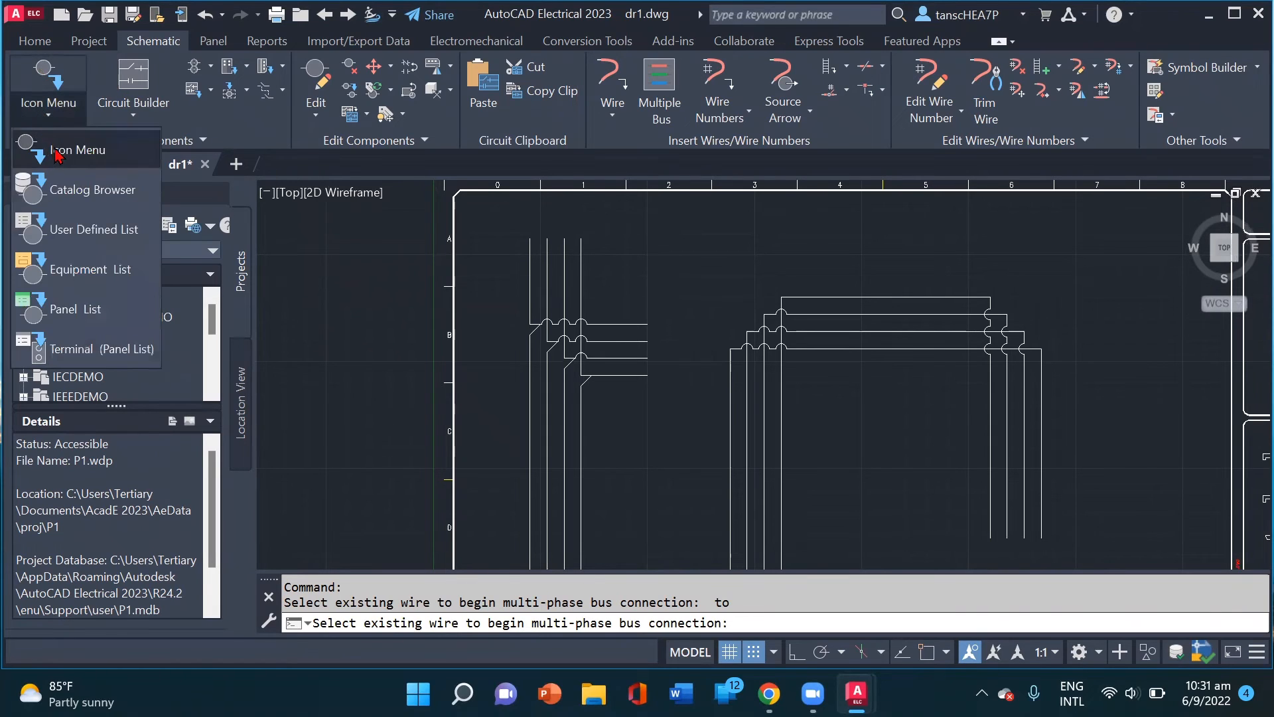
left_click(57, 153)
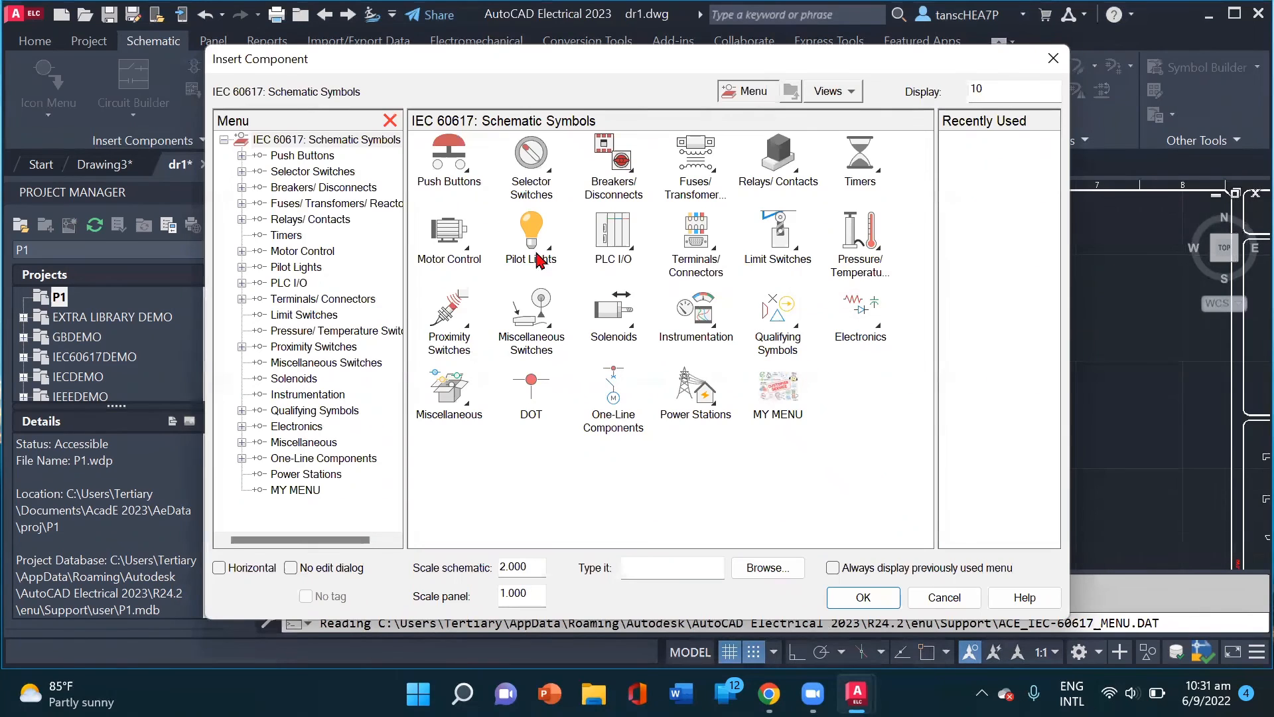
left_click(529, 229)
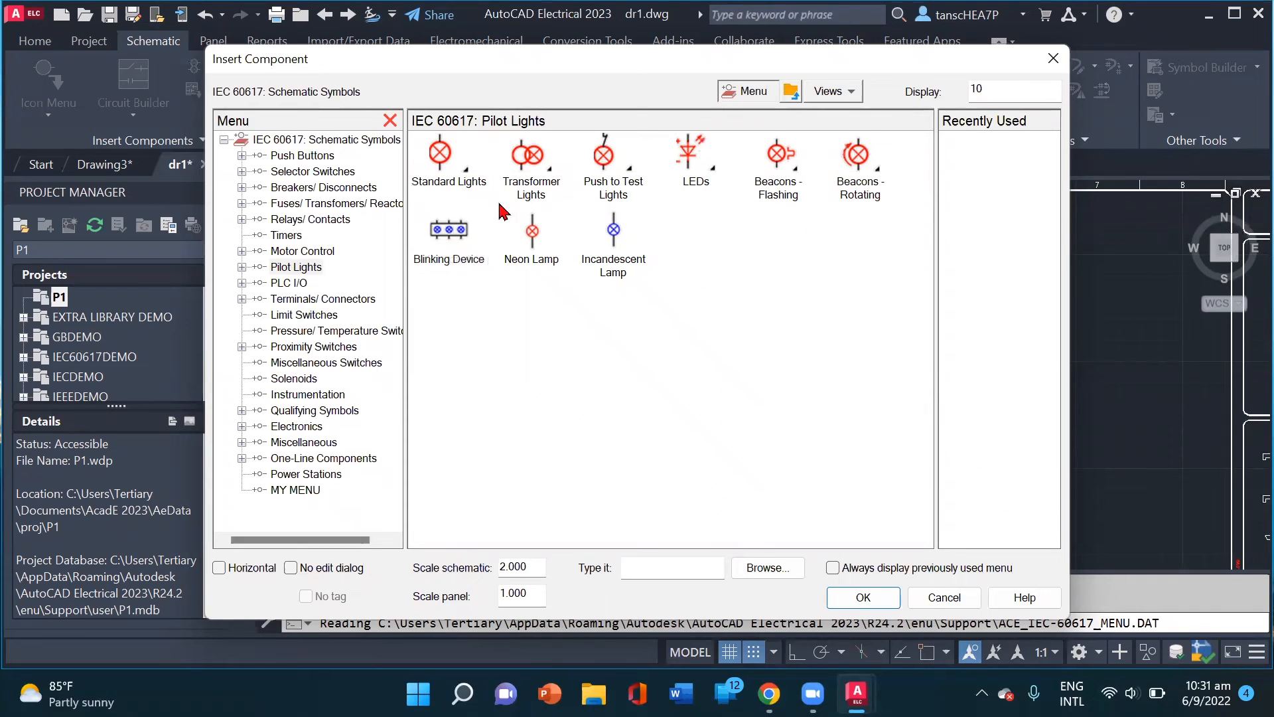
left_click(441, 166)
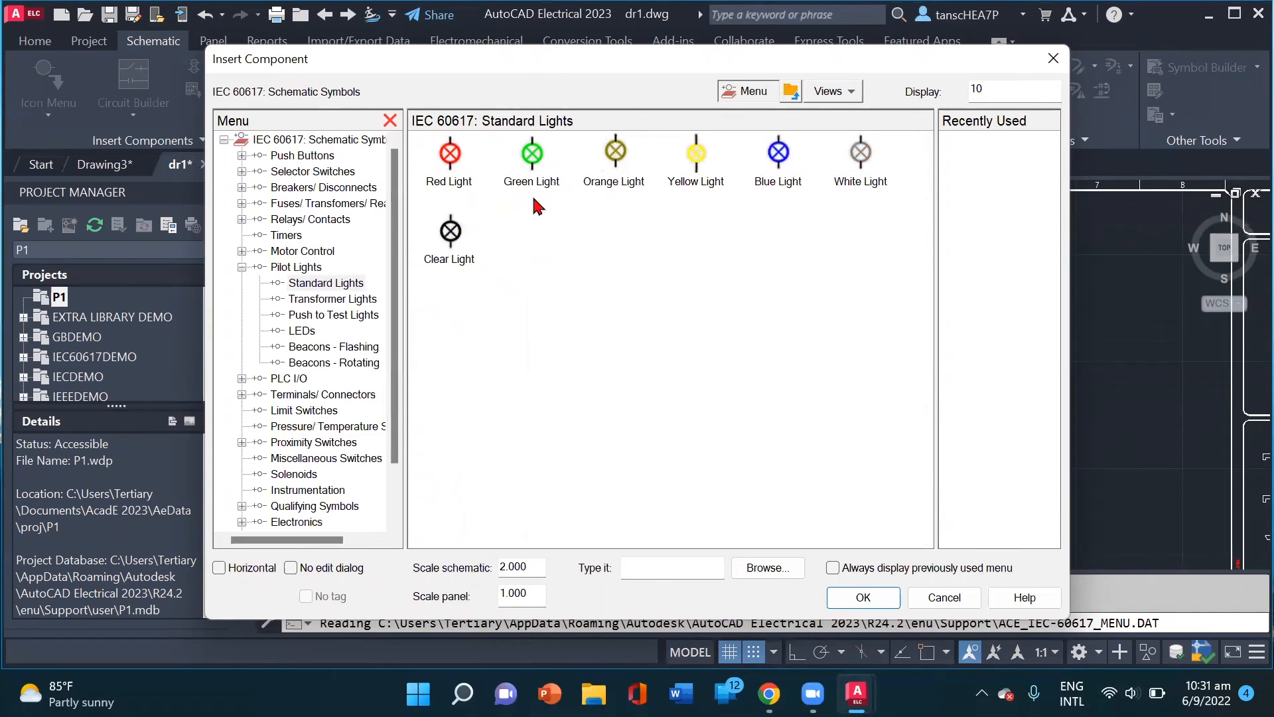
left_click(450, 154)
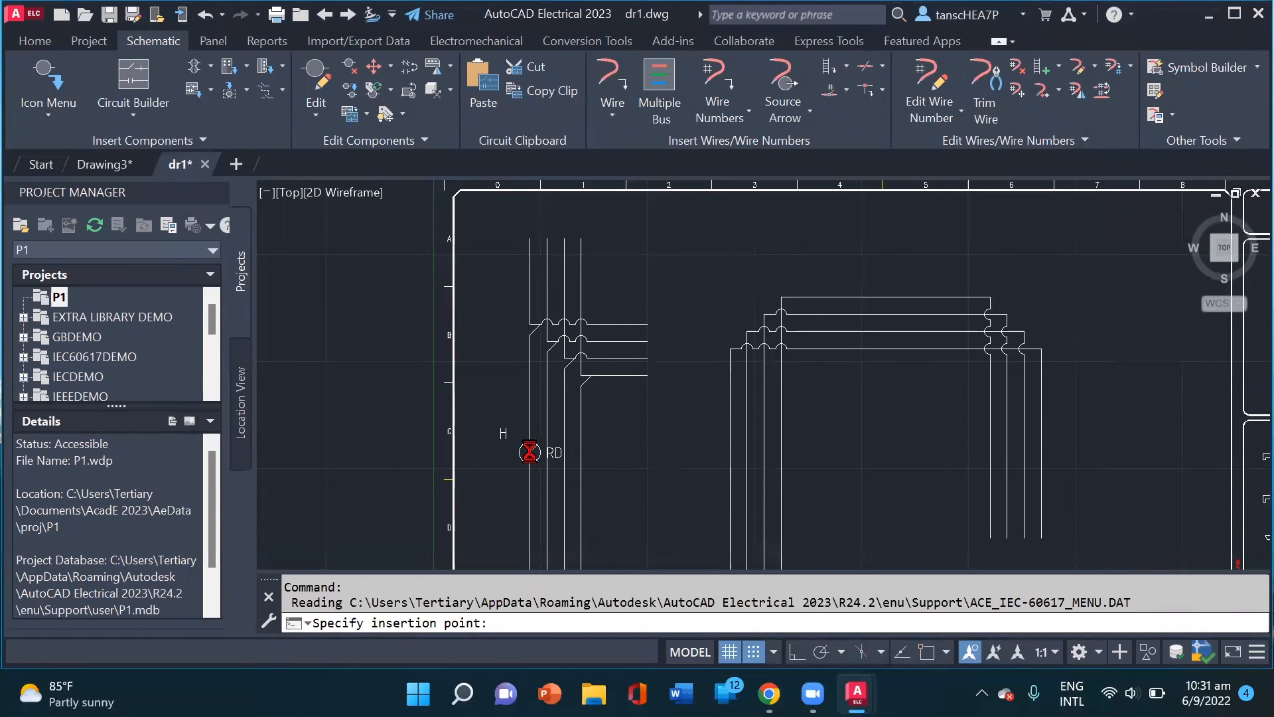
left_click(527, 452)
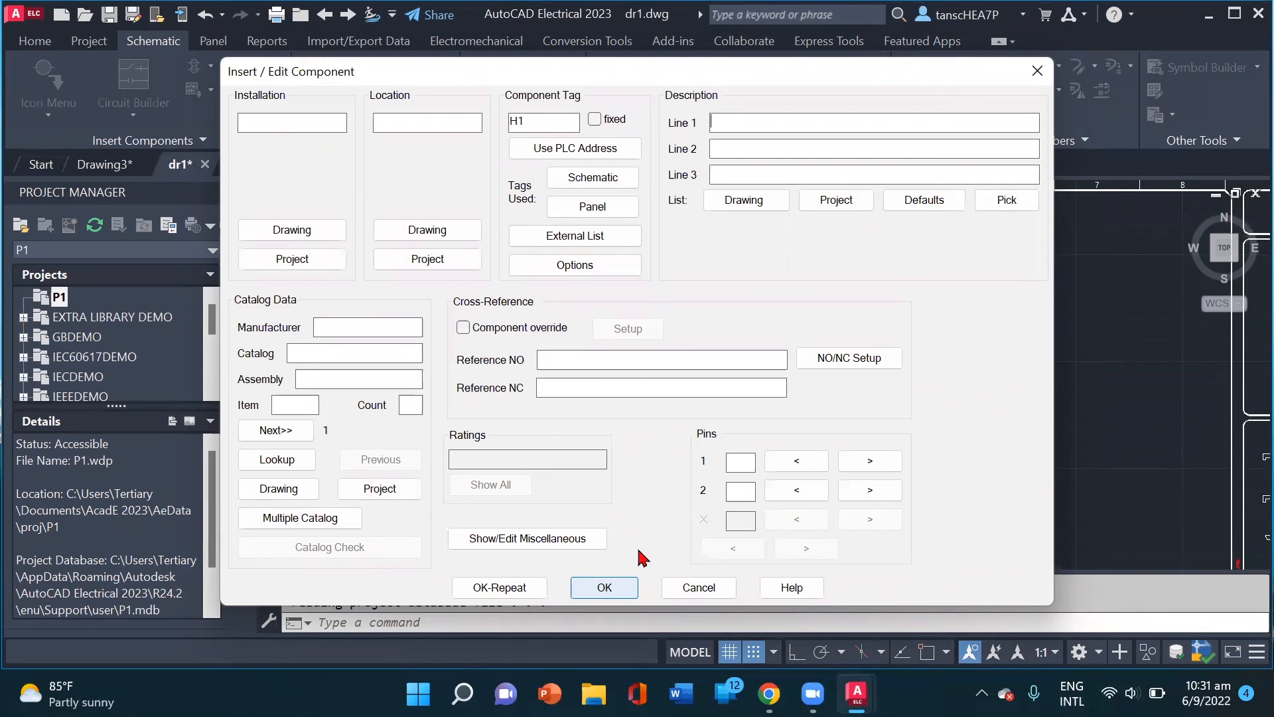
key("Return")
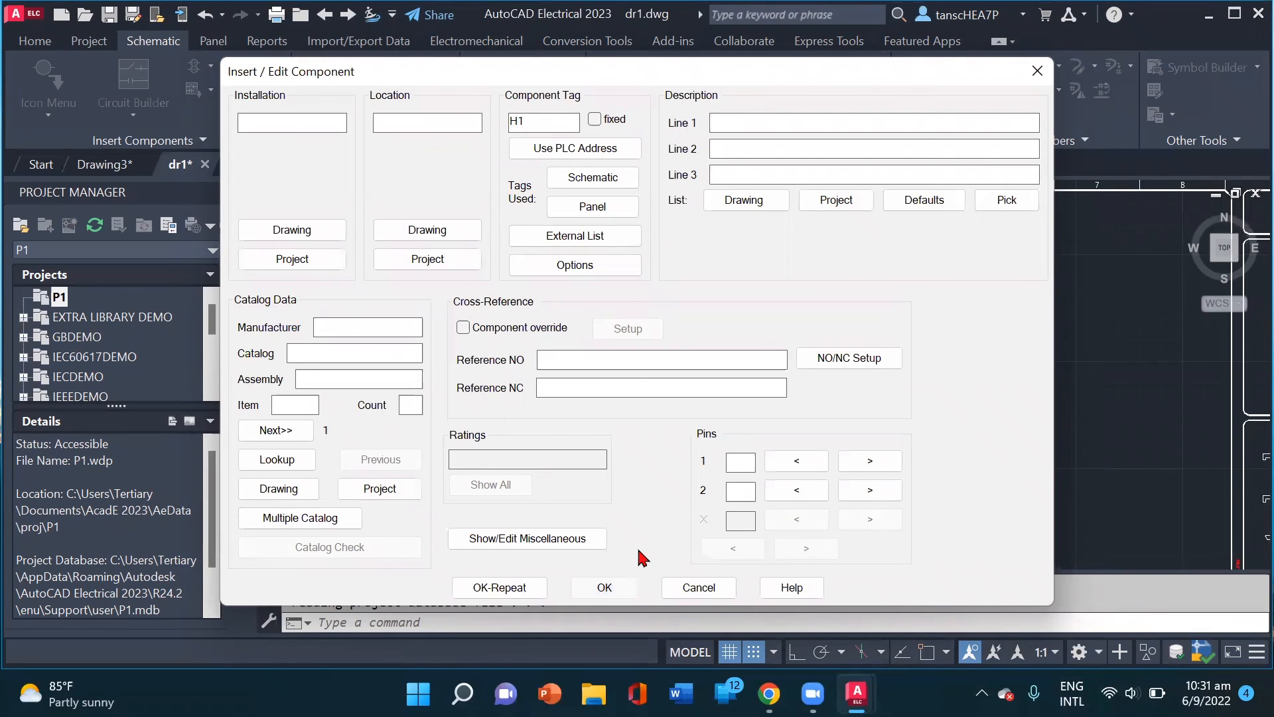